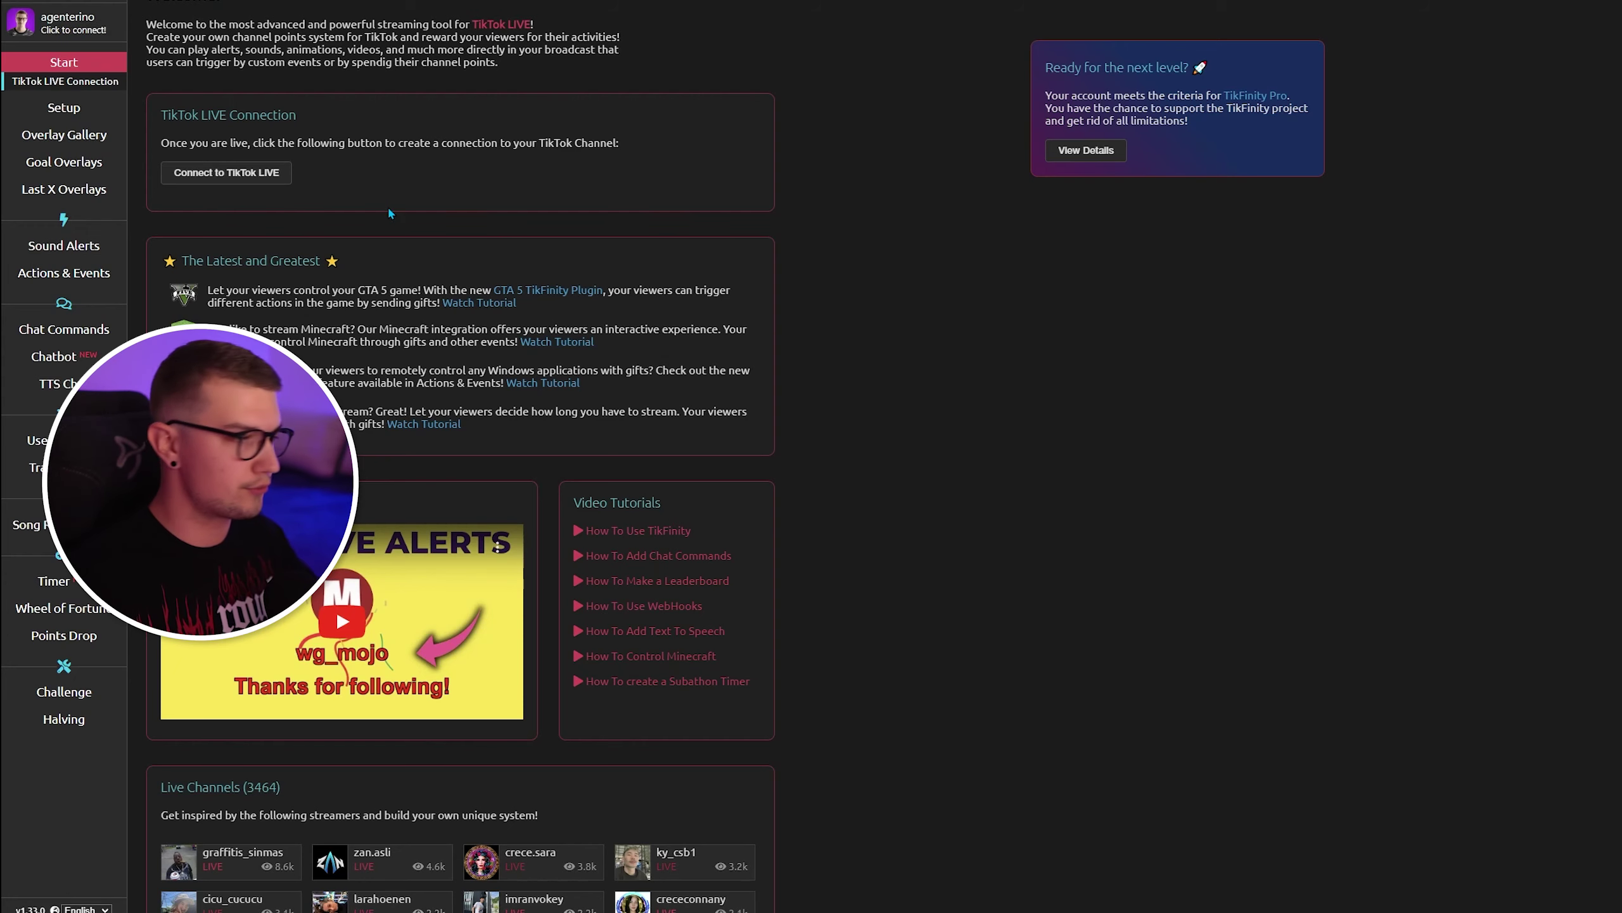
Open the Goal Overlays page and examine the available goals from Likes through Channel Points Earned.
click(58, 163)
scroll(409, 256, down, 2)
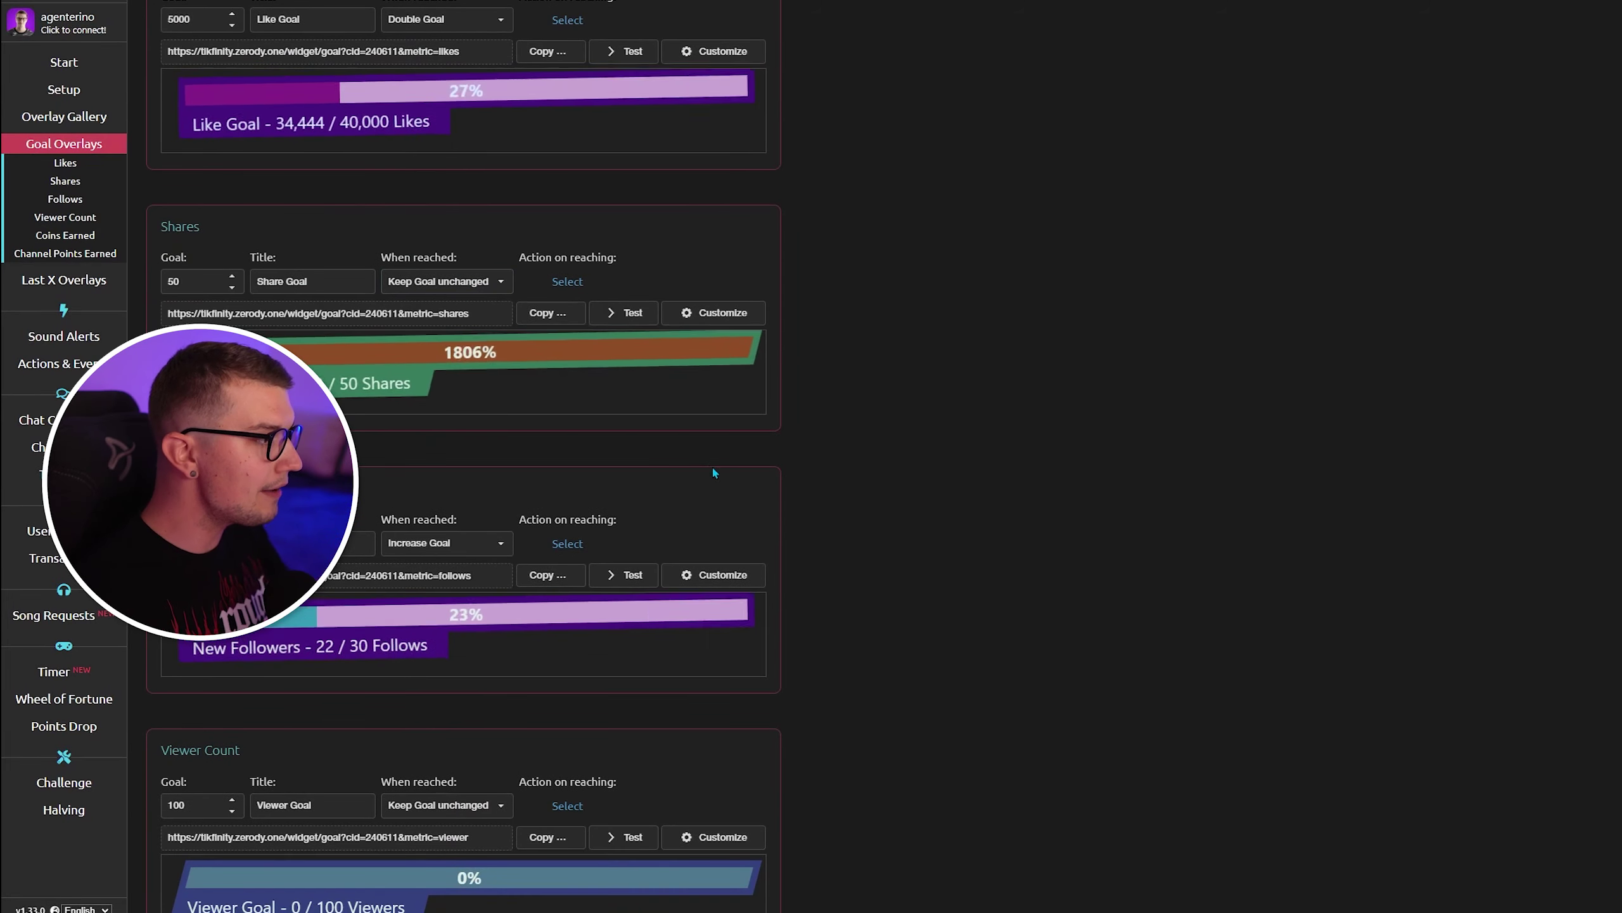
scroll(713, 473, down, 9)
scroll(697, 543, up, 10)
scroll(693, 579, up, 1)
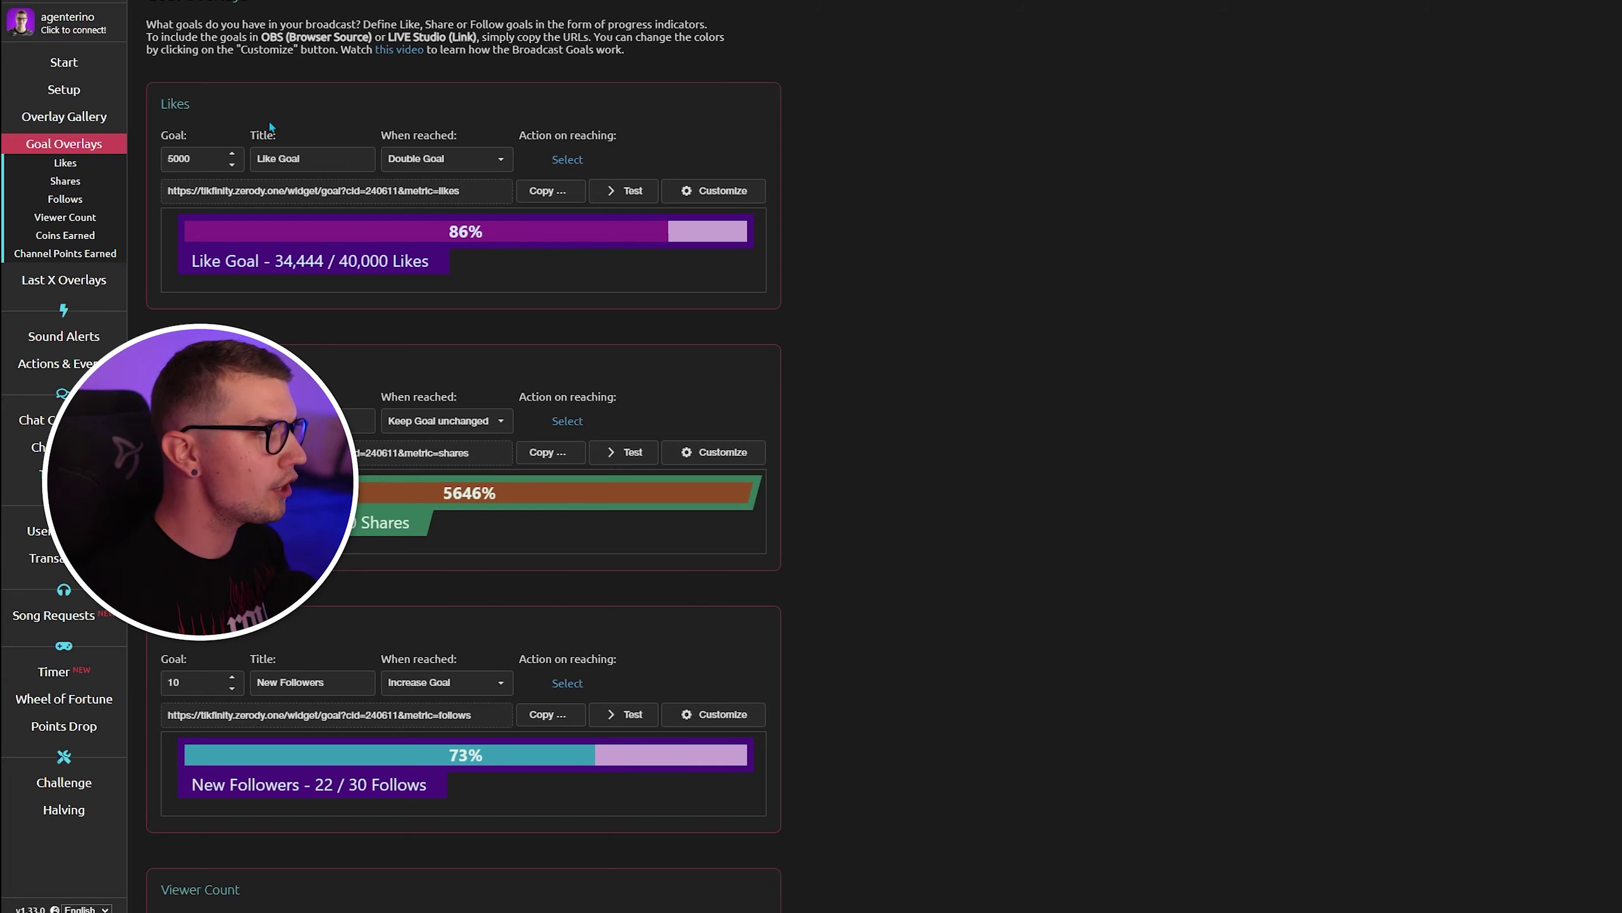
scroll(335, 336, down, 2)
scroll(337, 339, down, 5)
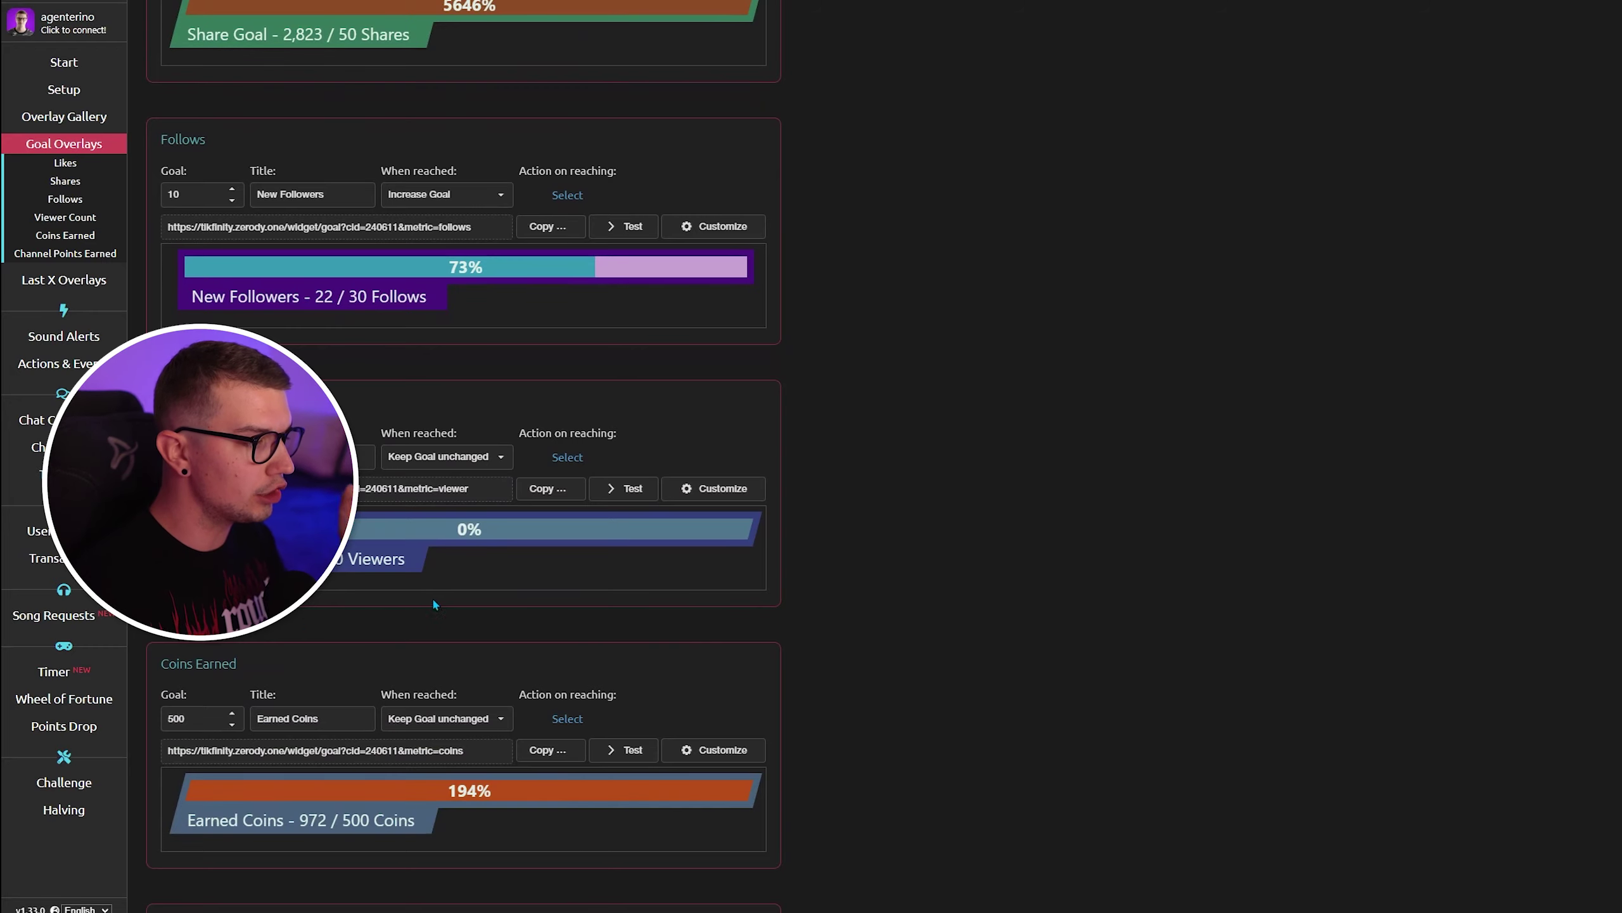
scroll(163, 667, down, 4)
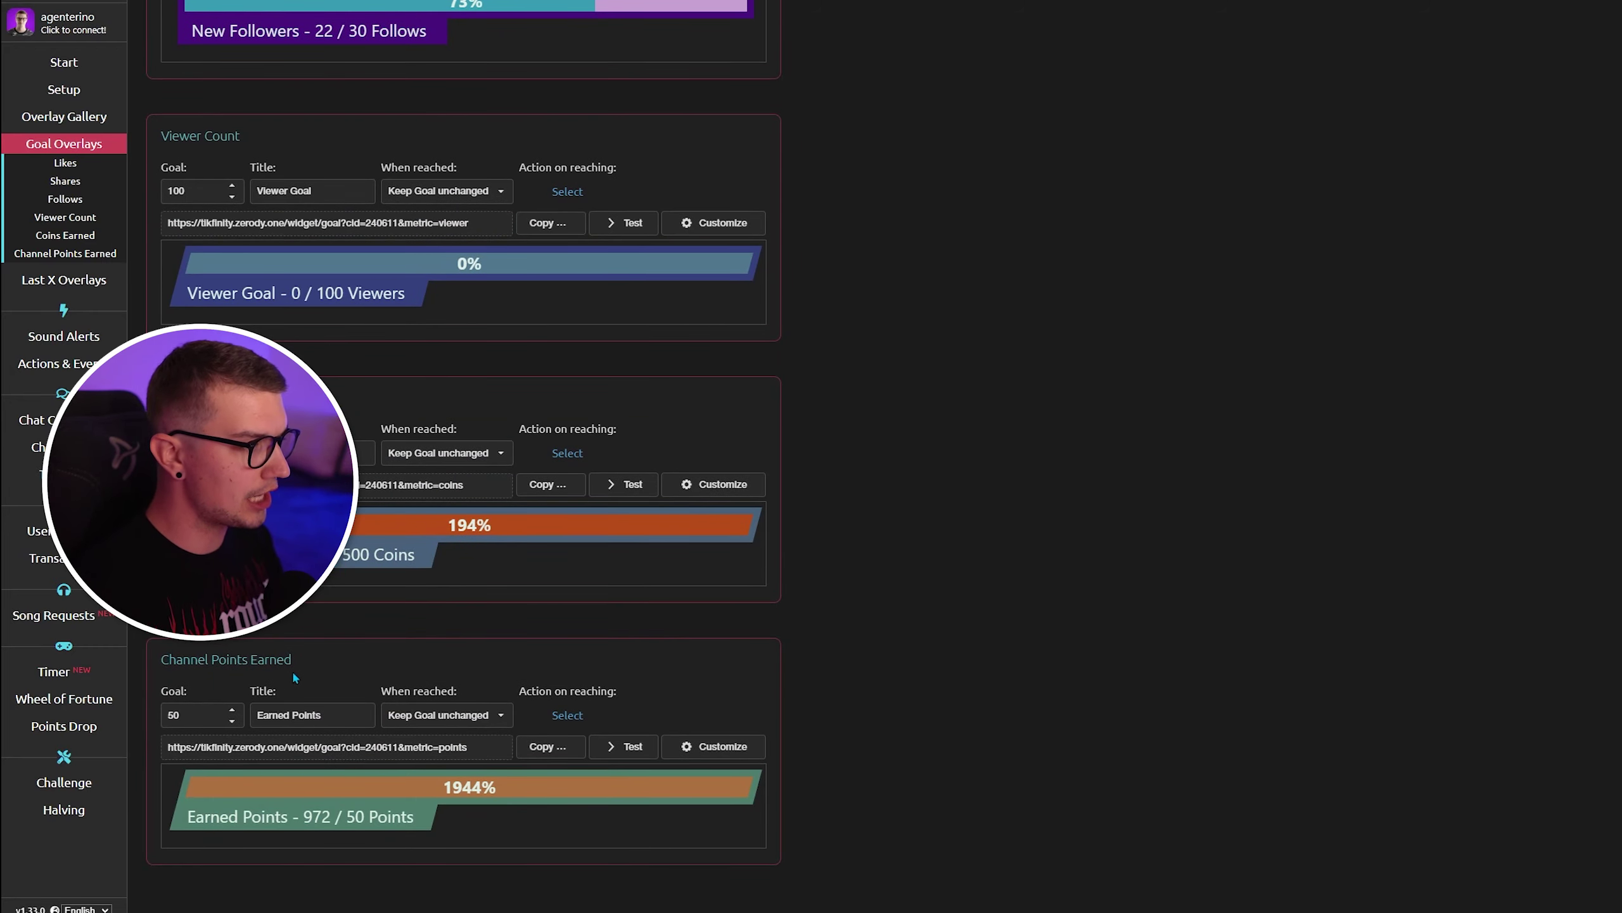
scroll(378, 635, up, 11)
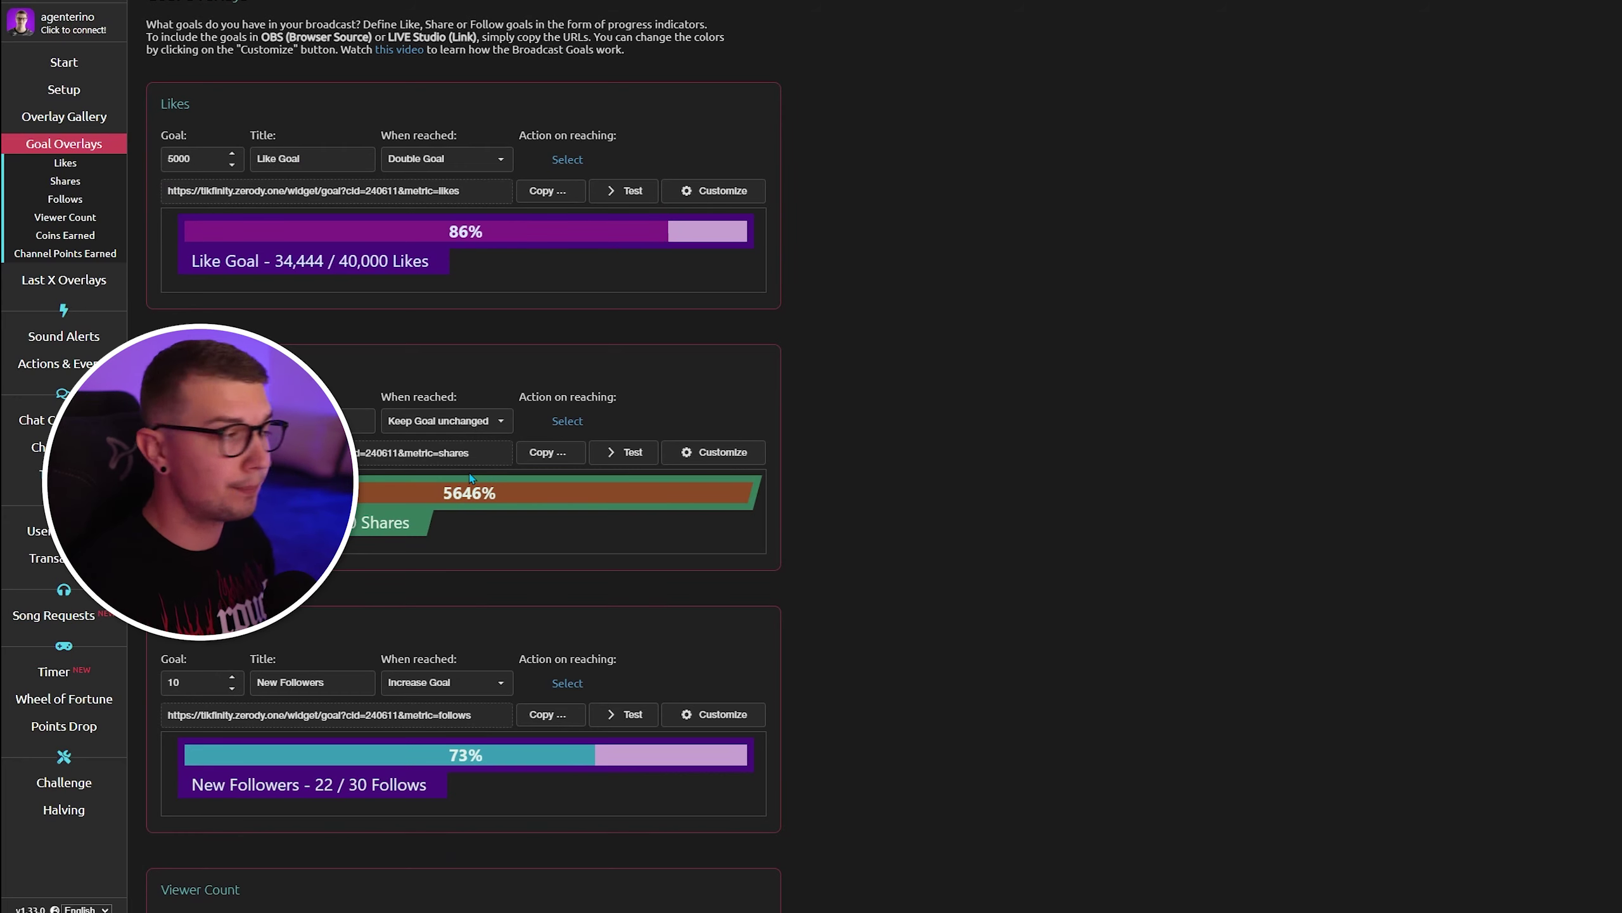
Set the Likes goal to 25000 and keep the title Like Goal.
double_click(214, 157)
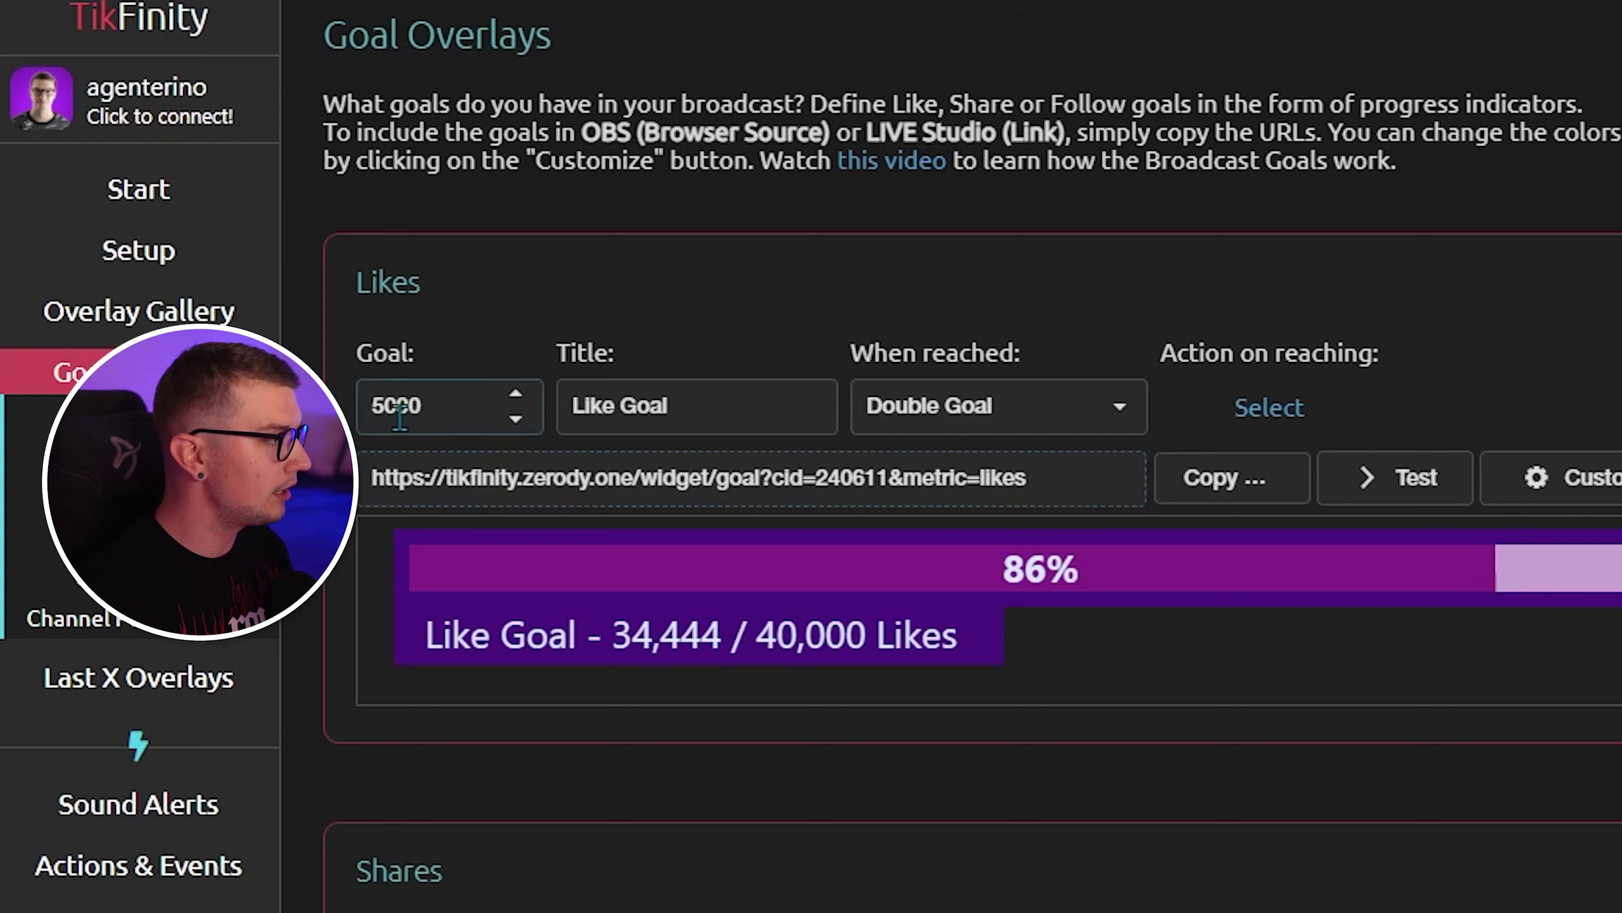
drag(447, 403, 380, 388)
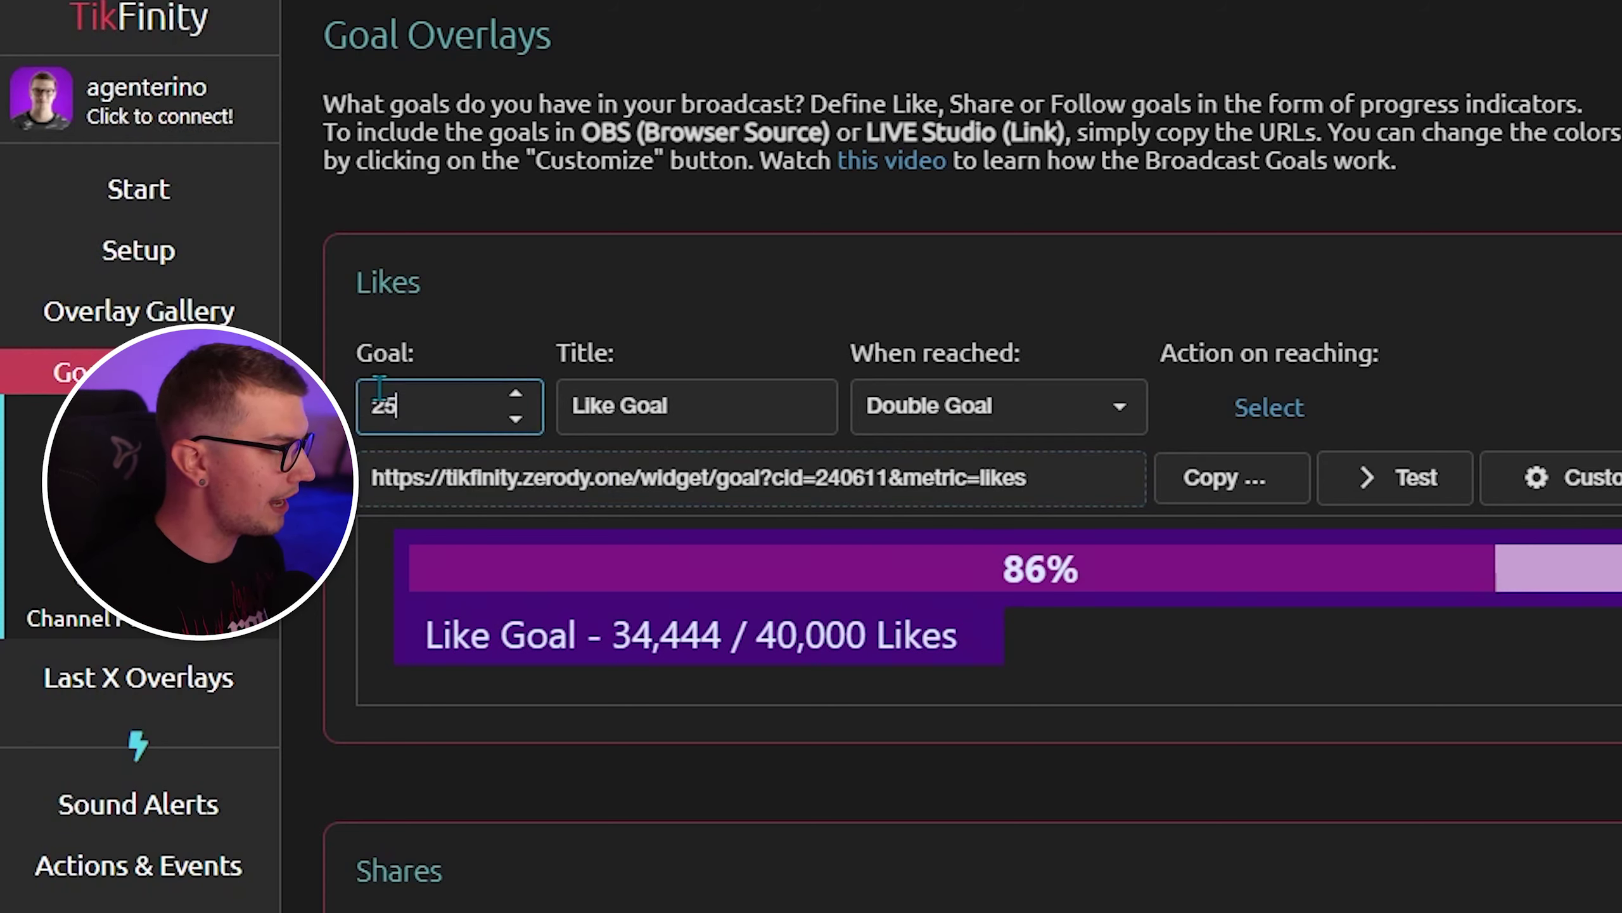
triple_click(702, 412)
click(702, 412)
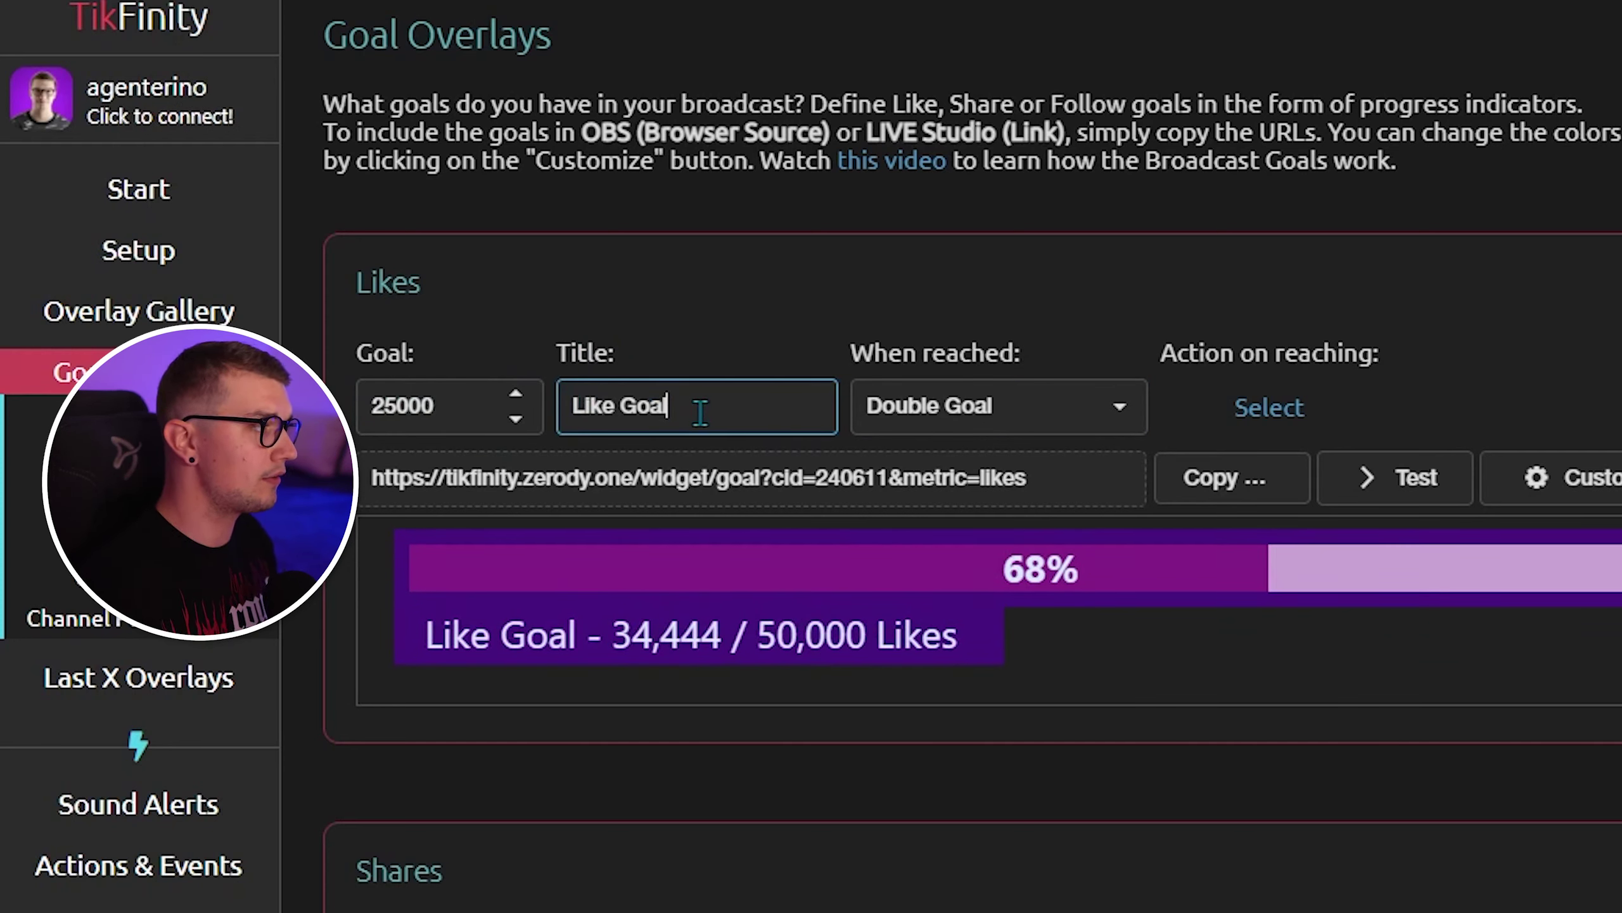
Try Keep Goal unchanged and Increase Goal as the behaviour when the Likes goal is reached.
click(1046, 398)
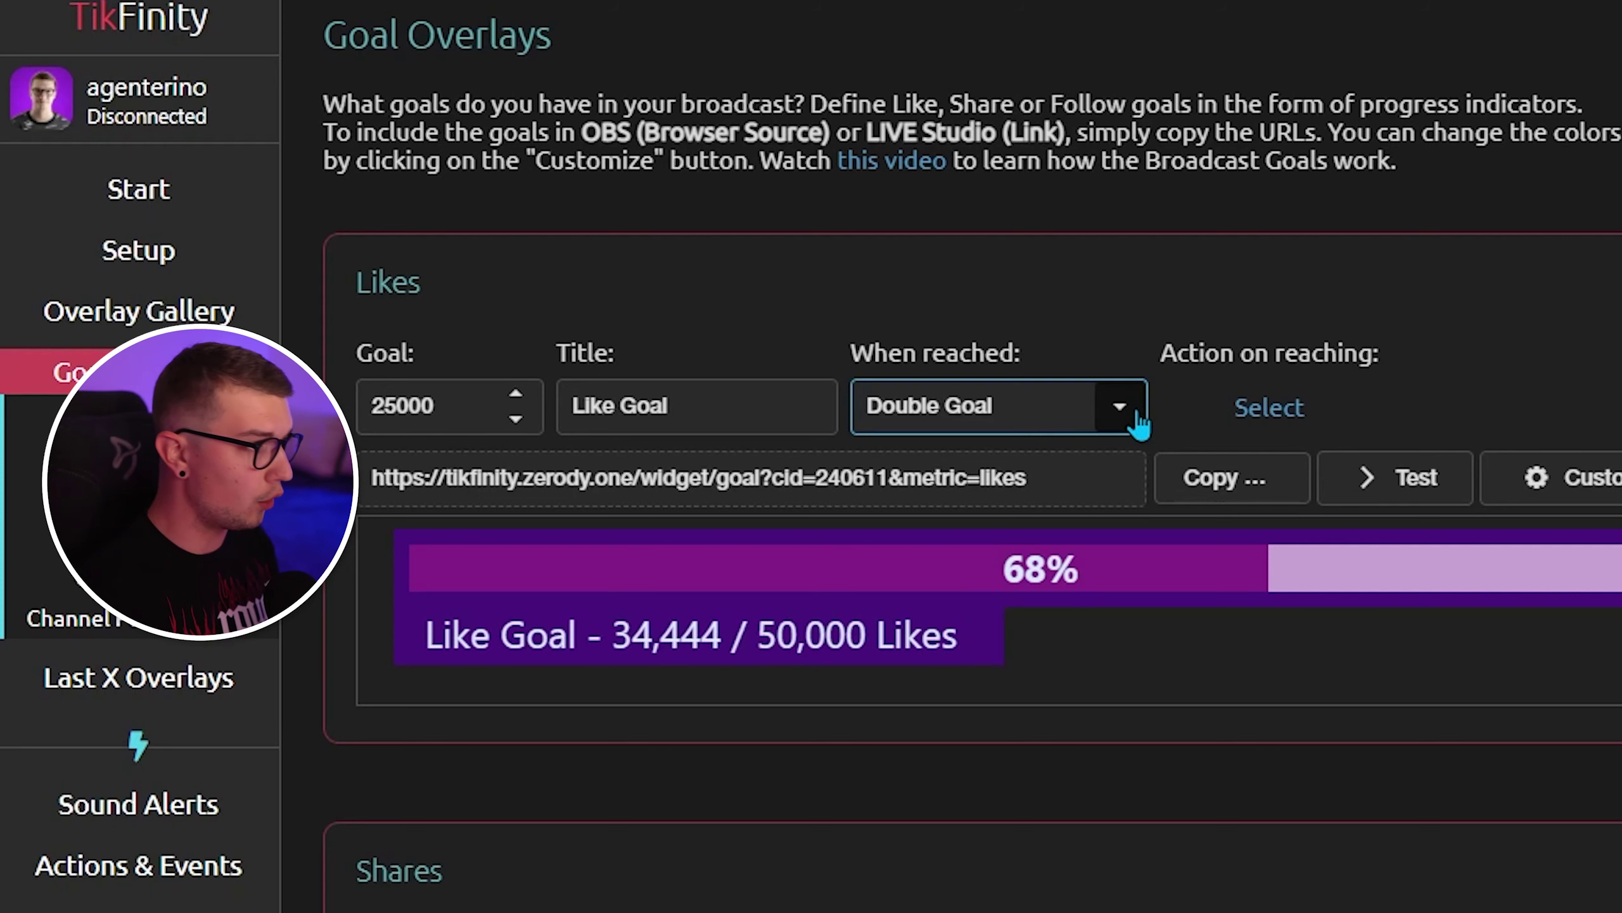
click(1121, 409)
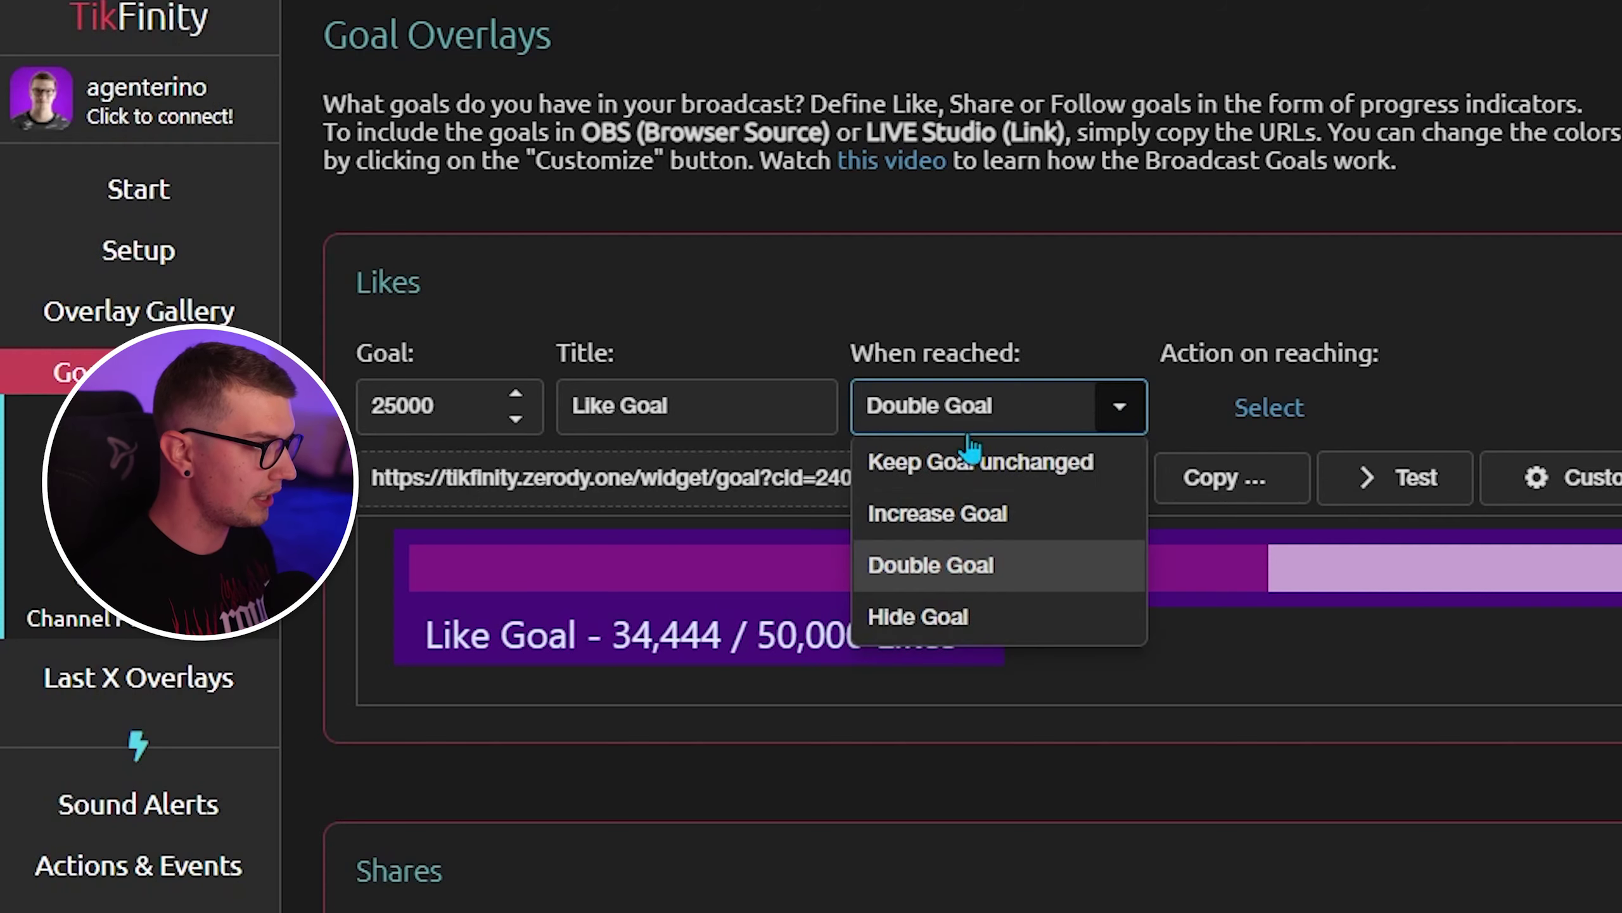
click(1074, 485)
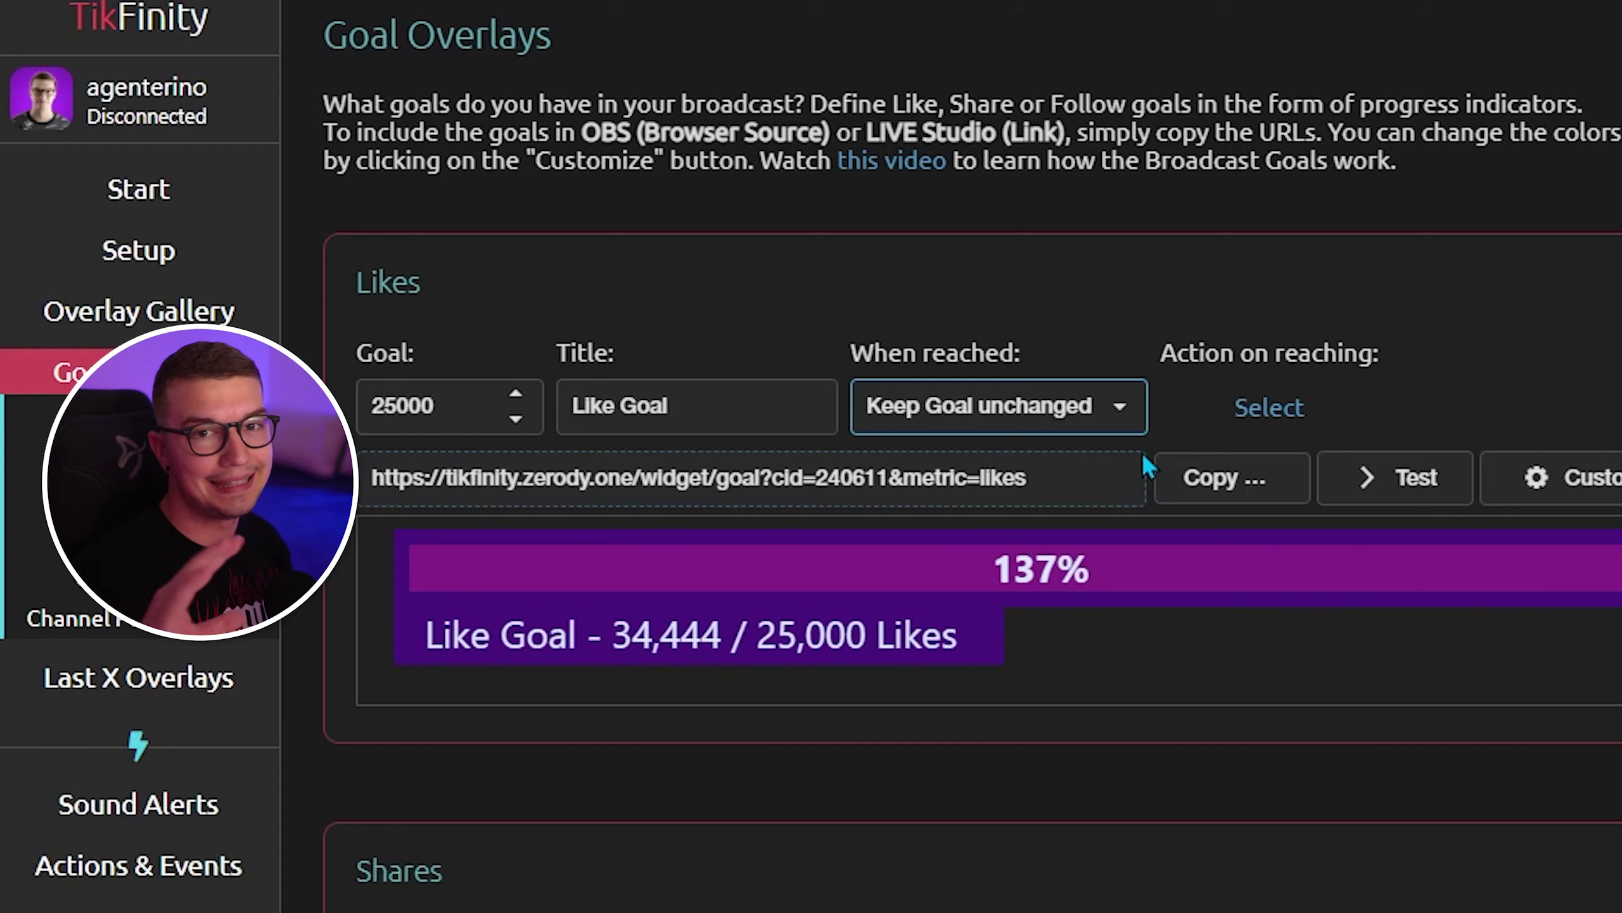
click(1079, 407)
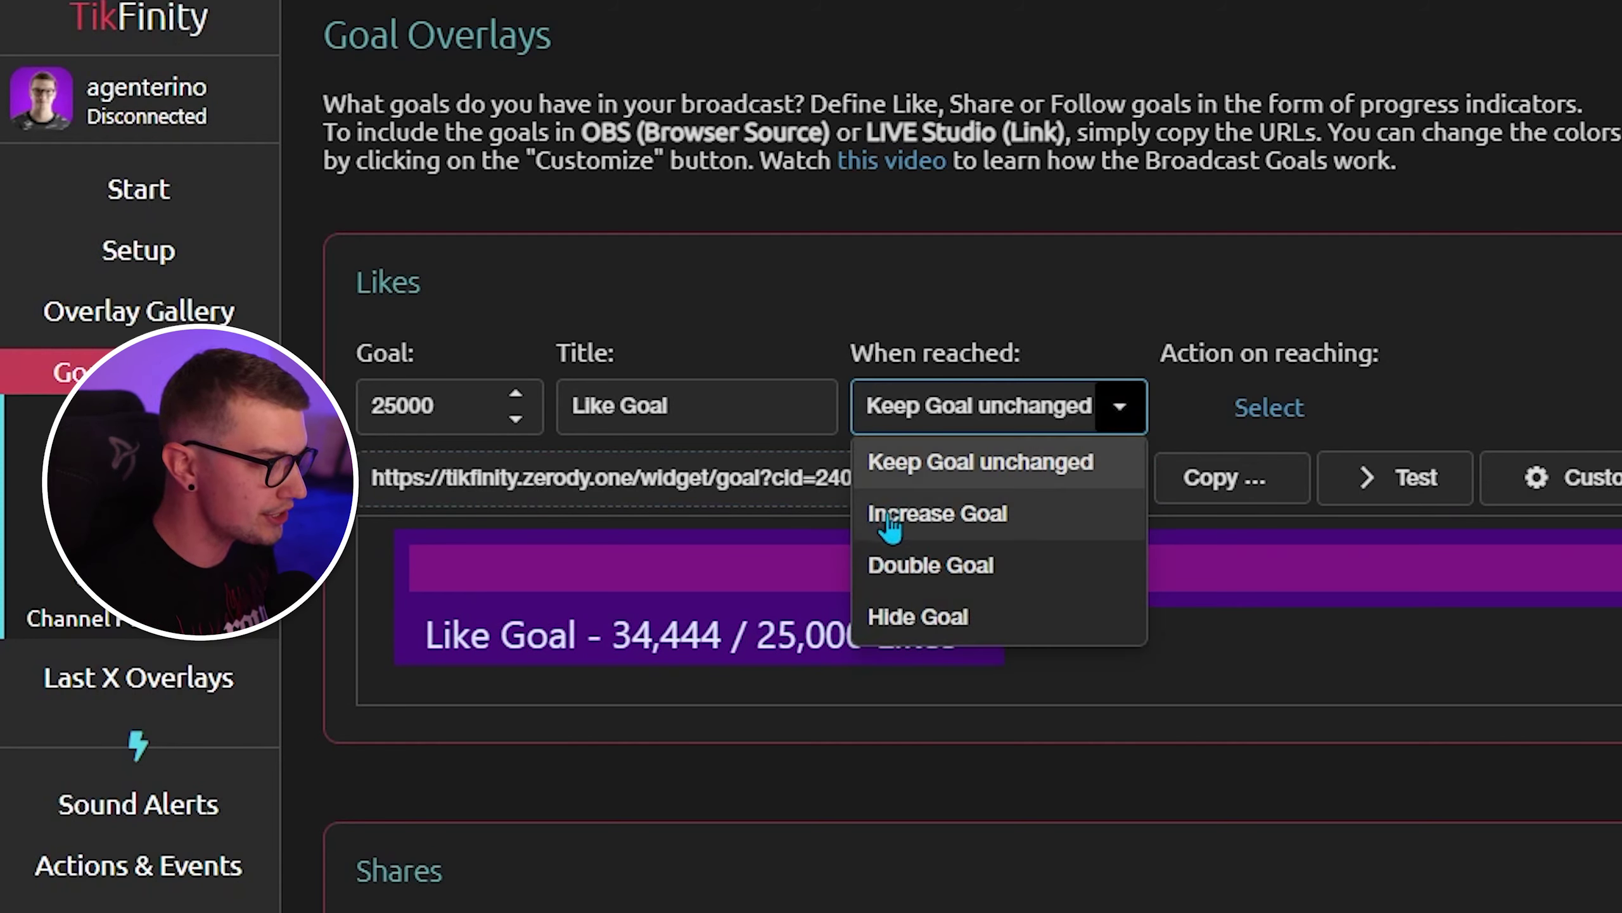
click(890, 519)
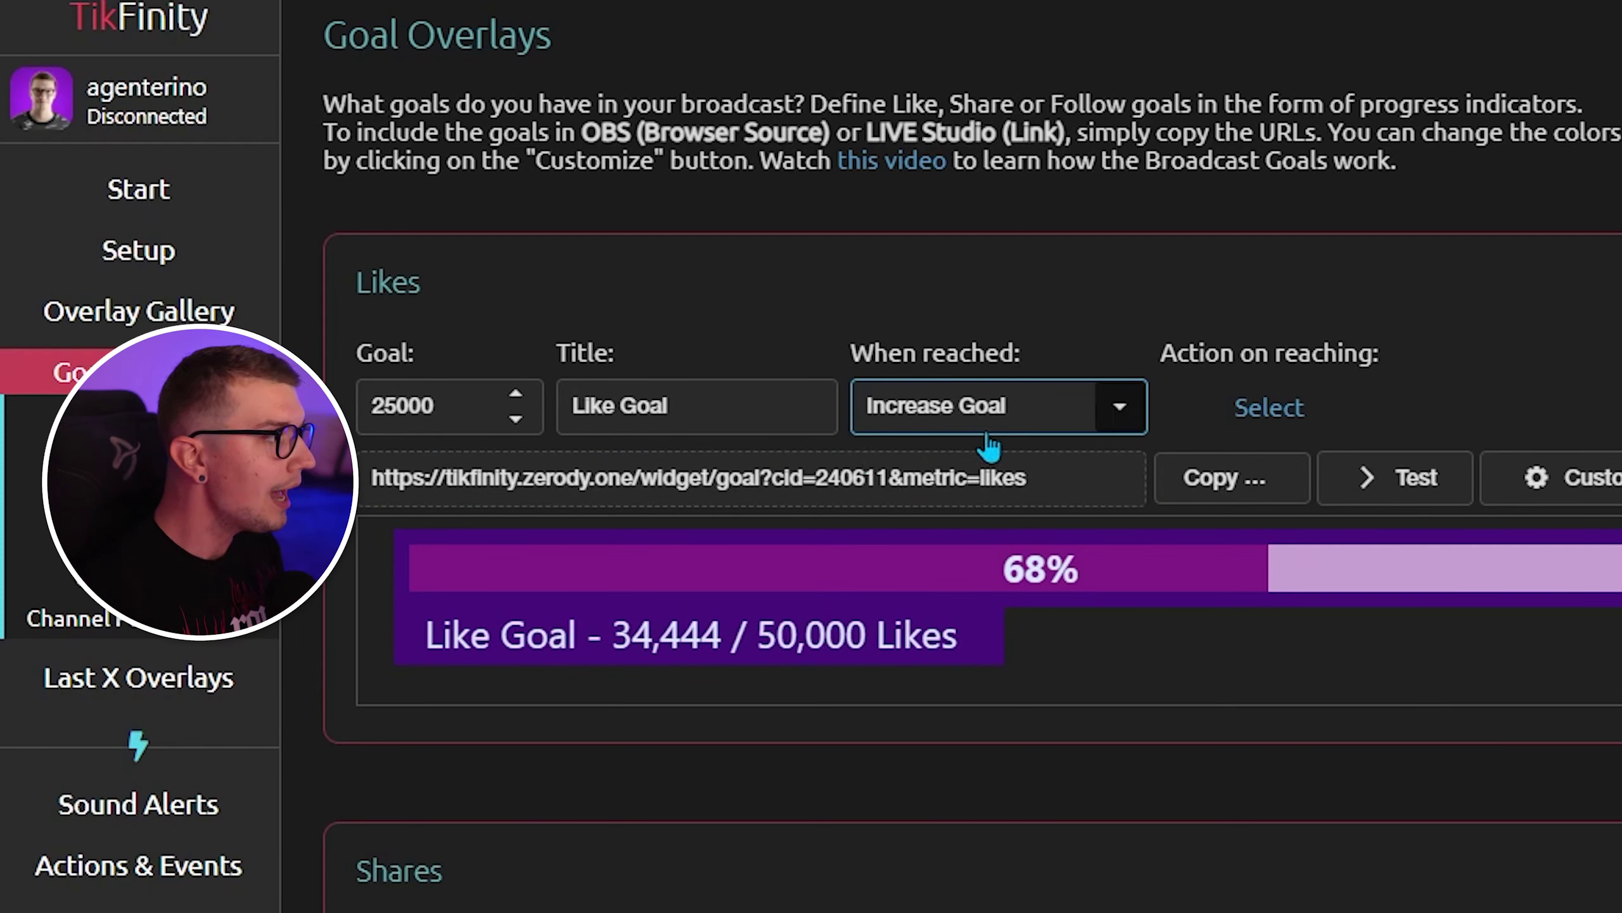
Set the Likes goal to 5000 with Double Goal as the behaviour when it is reached.
click(1119, 408)
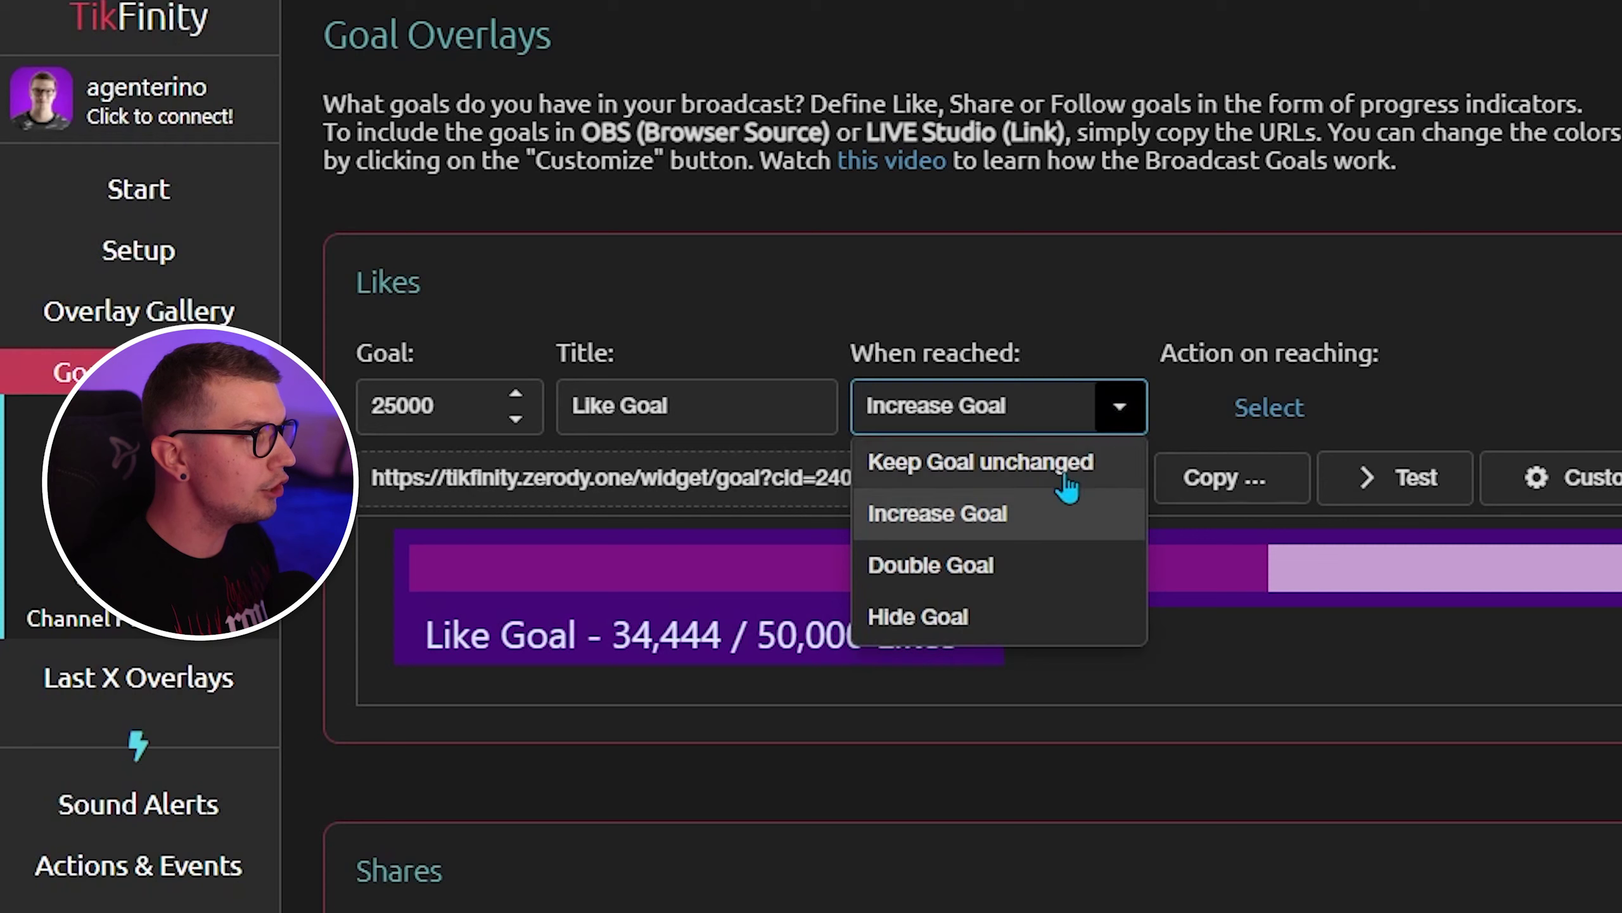
click(885, 587)
key(shift+Tab)
key(shift+Tab)
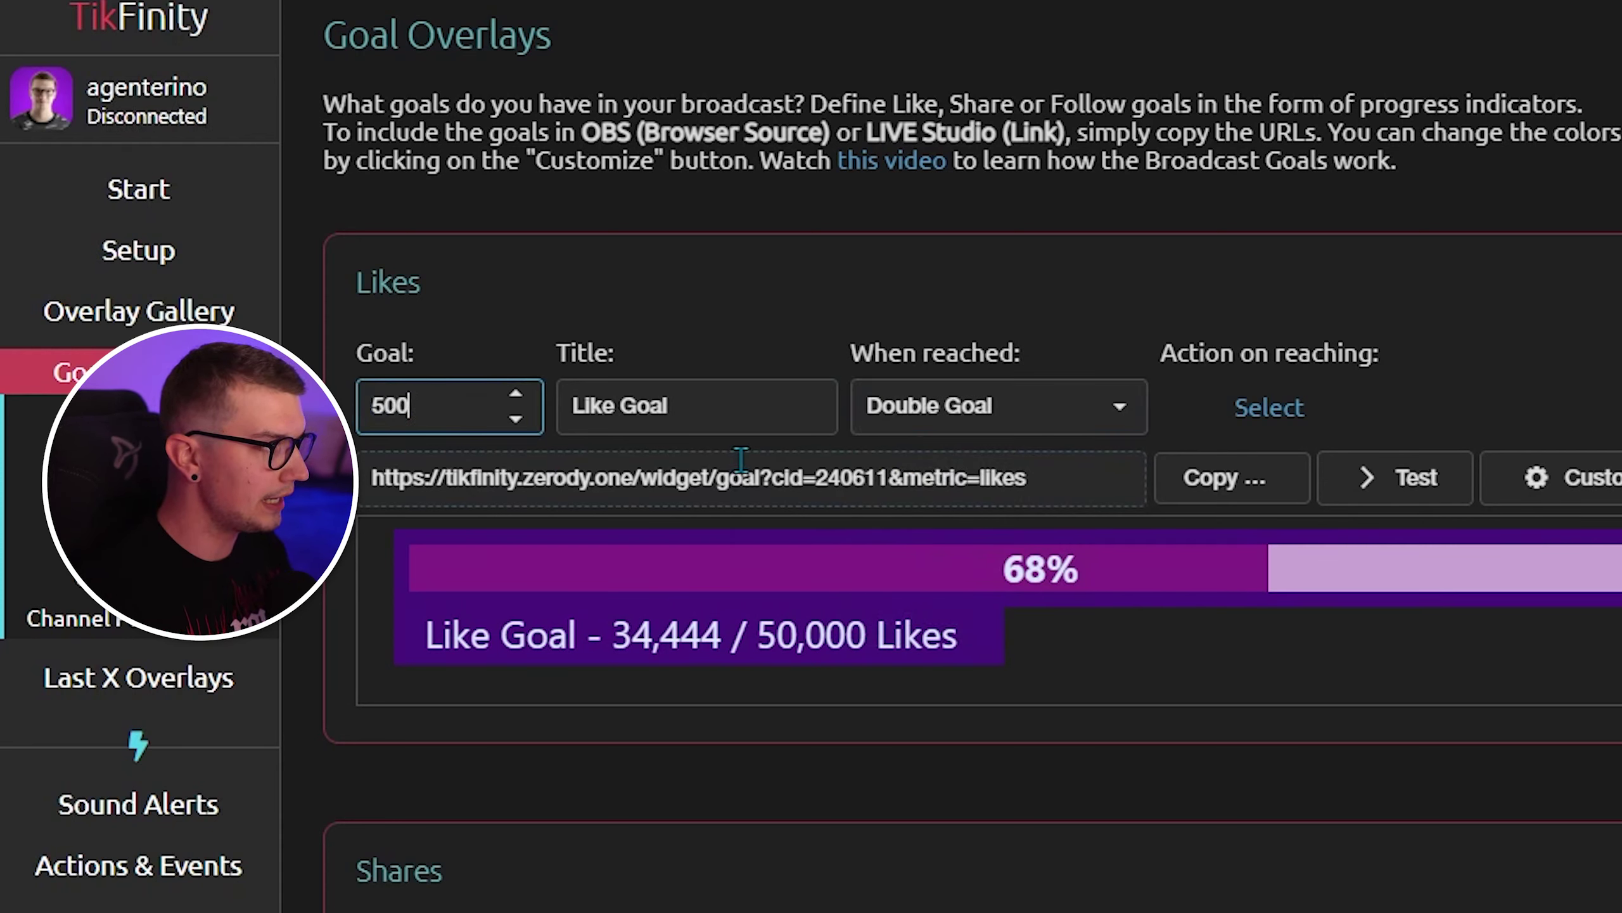
click(740, 459)
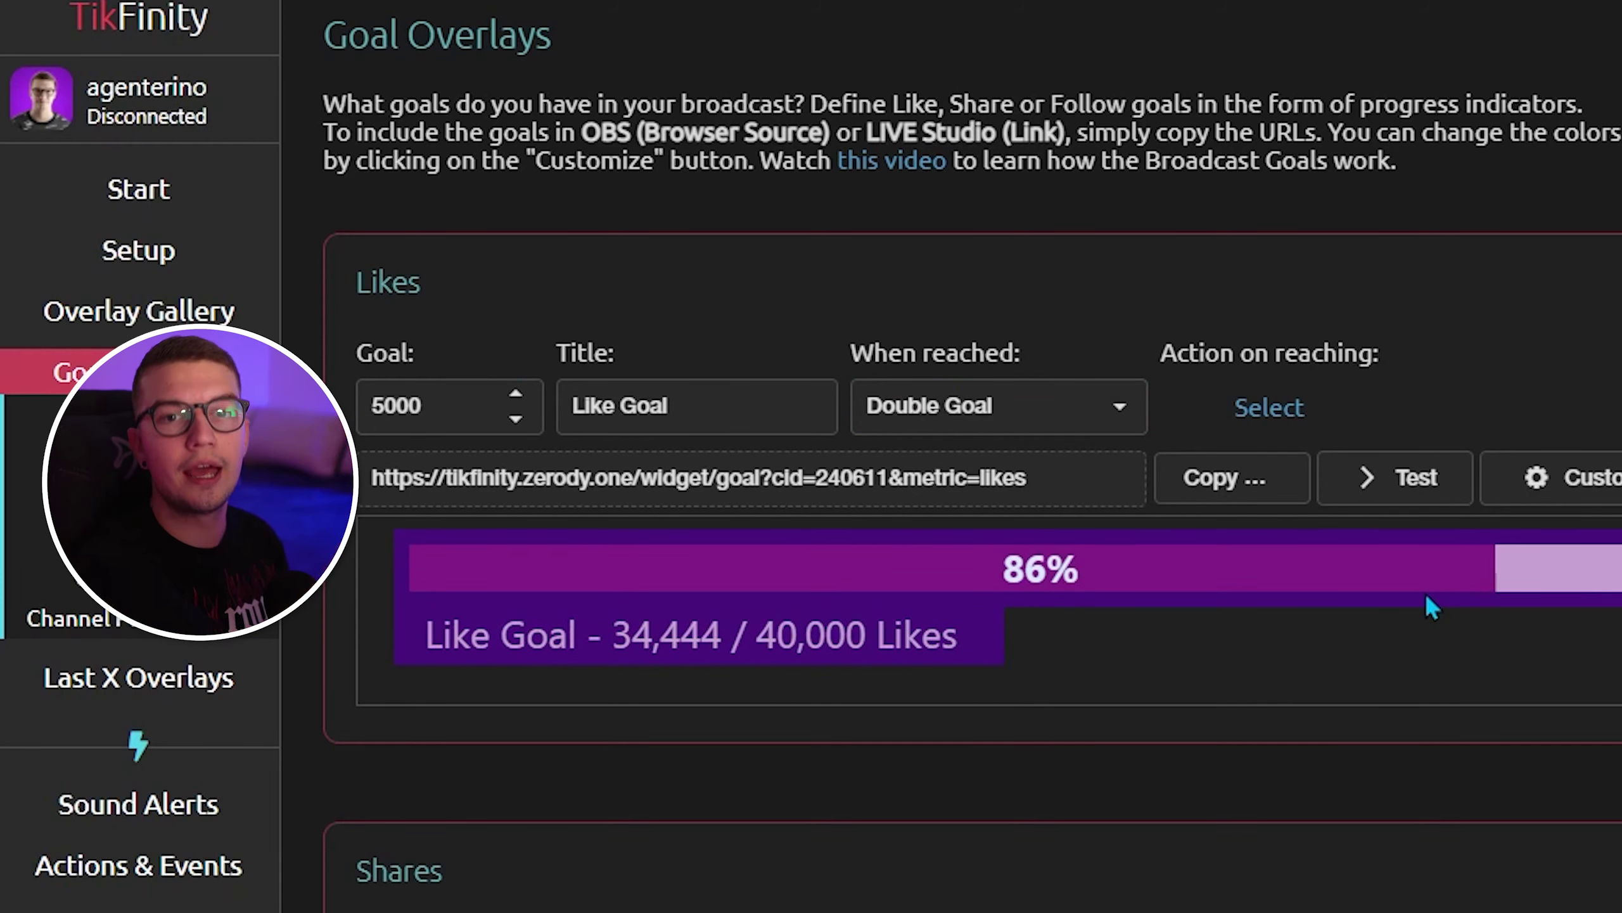
Try Hide Goal as the Likes goal's behaviour when reached and return it to Double Goal.
click(1118, 407)
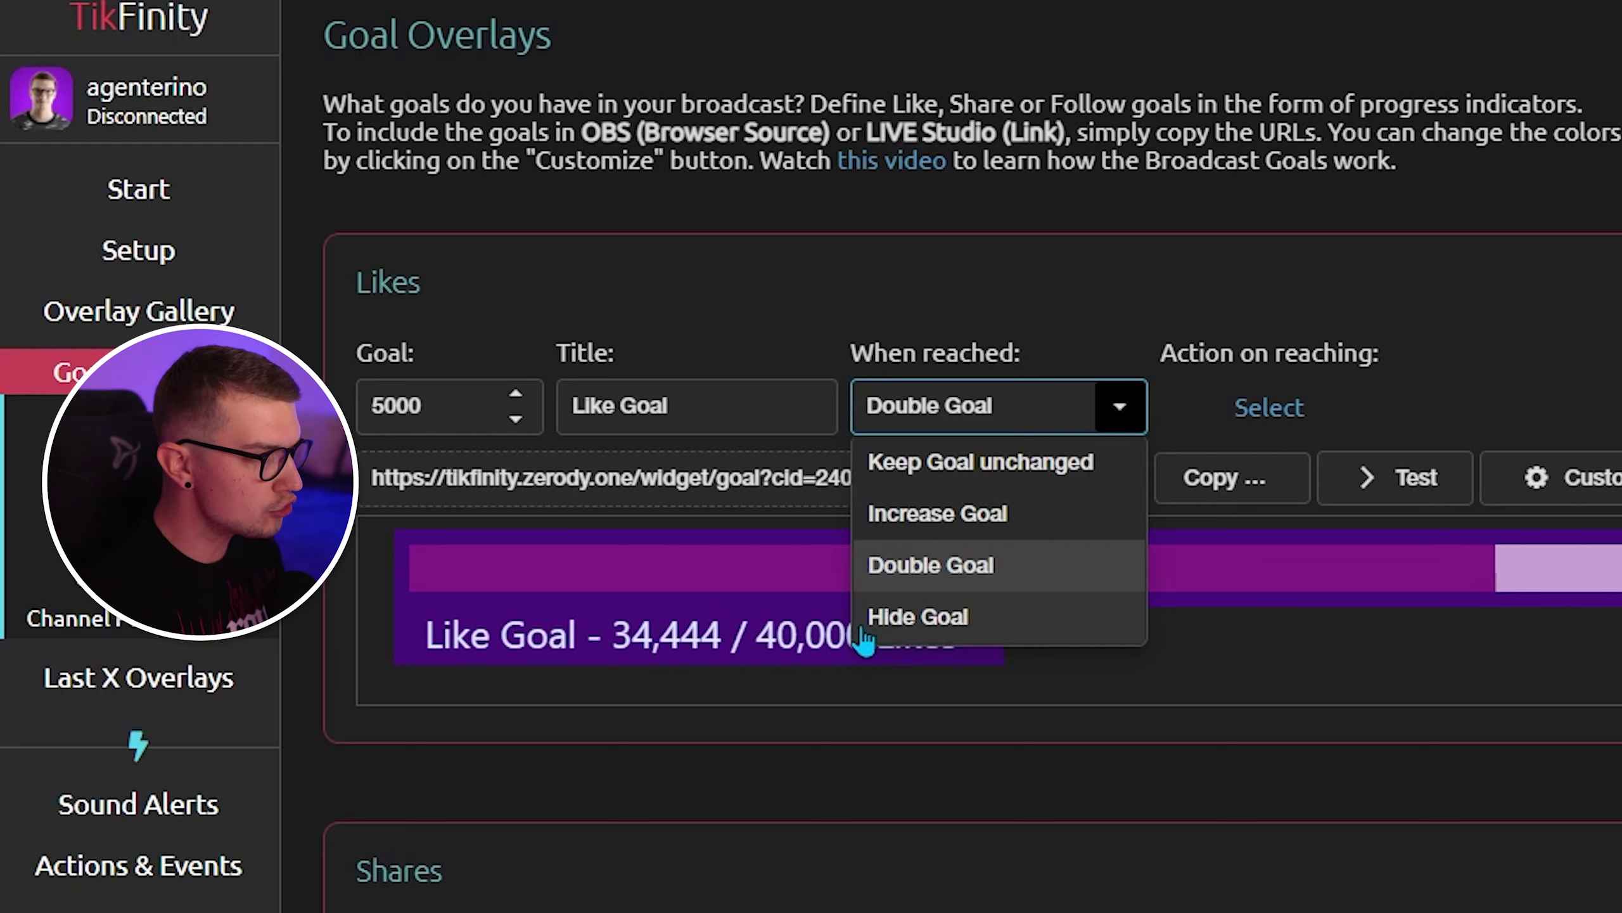
click(894, 617)
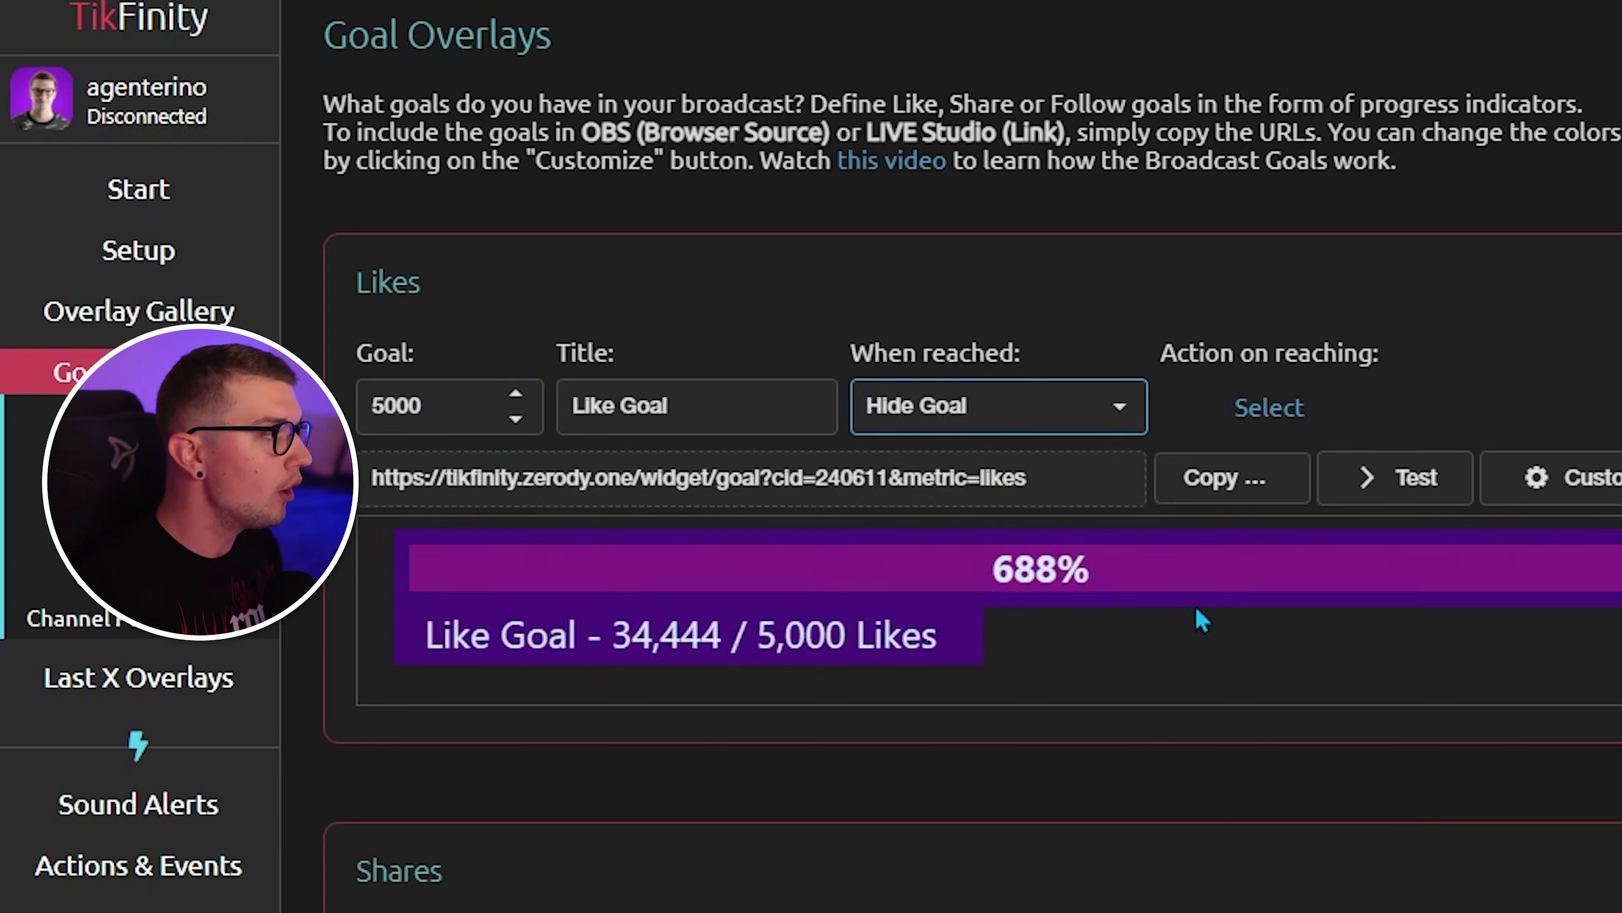
click(1120, 407)
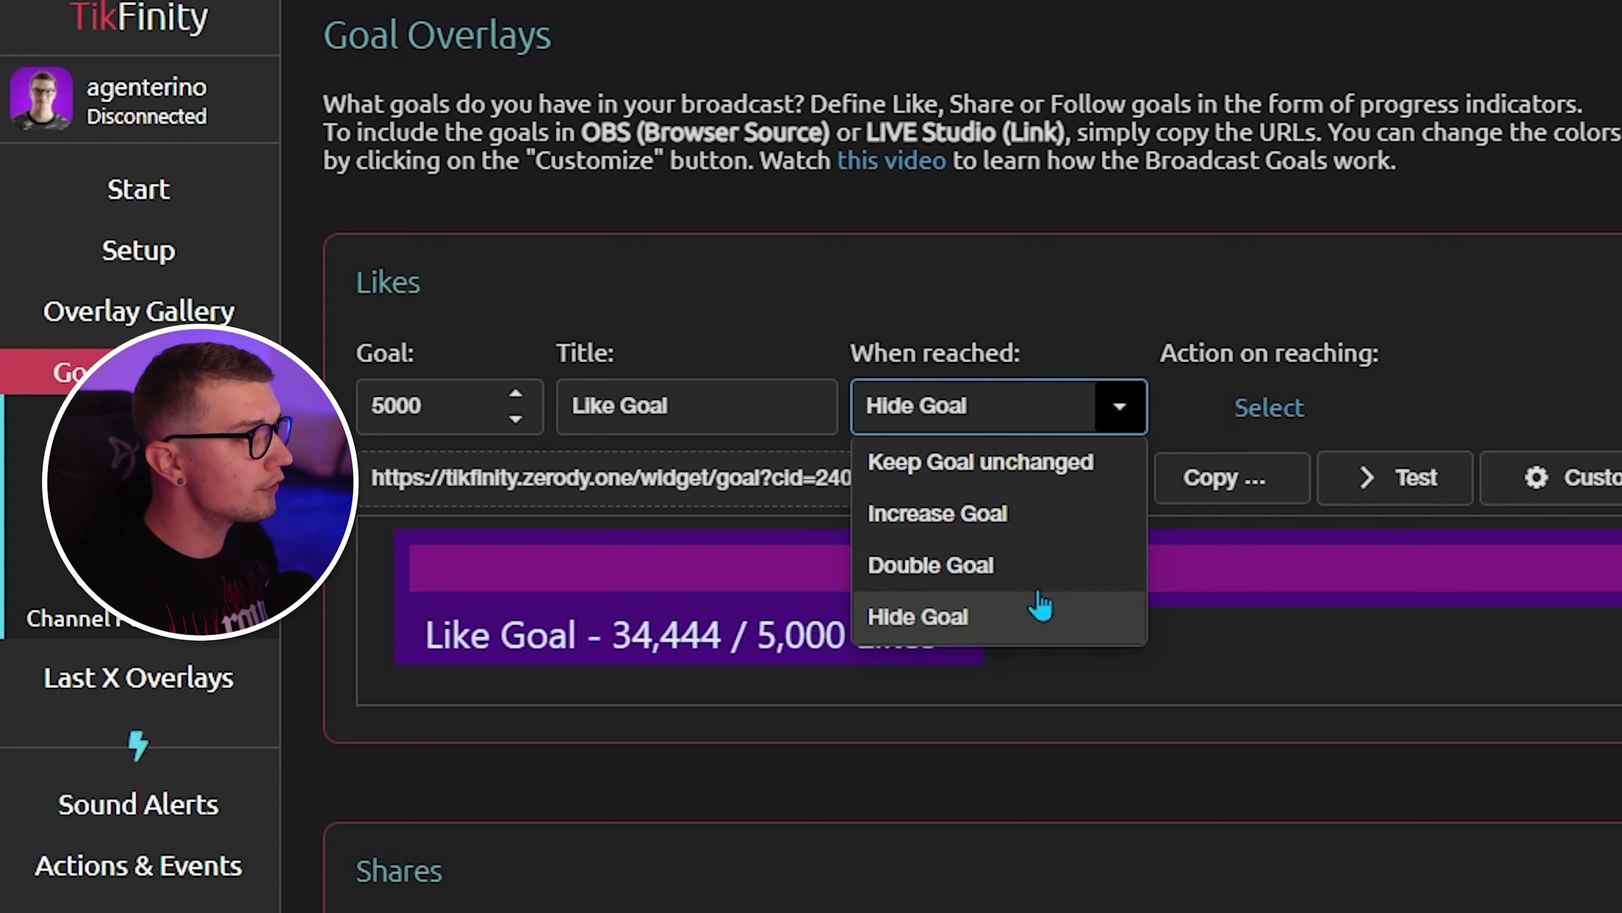
click(930, 566)
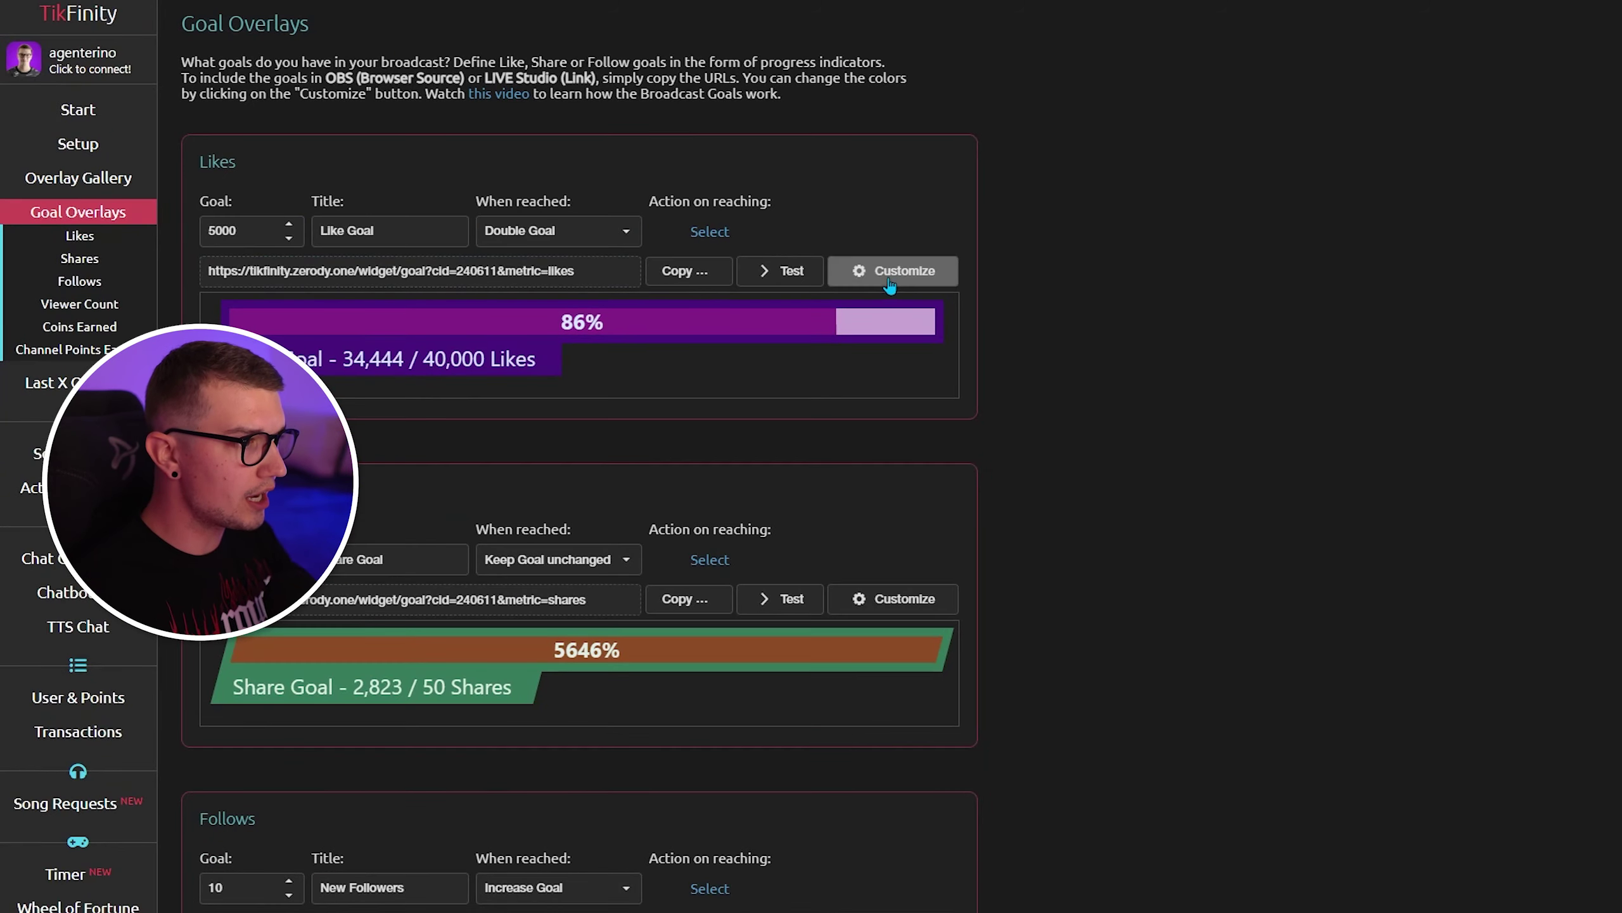
Review the Likes overlay's font, color and shape settings without changes, and run a test of the overlay.
click(1354, 412)
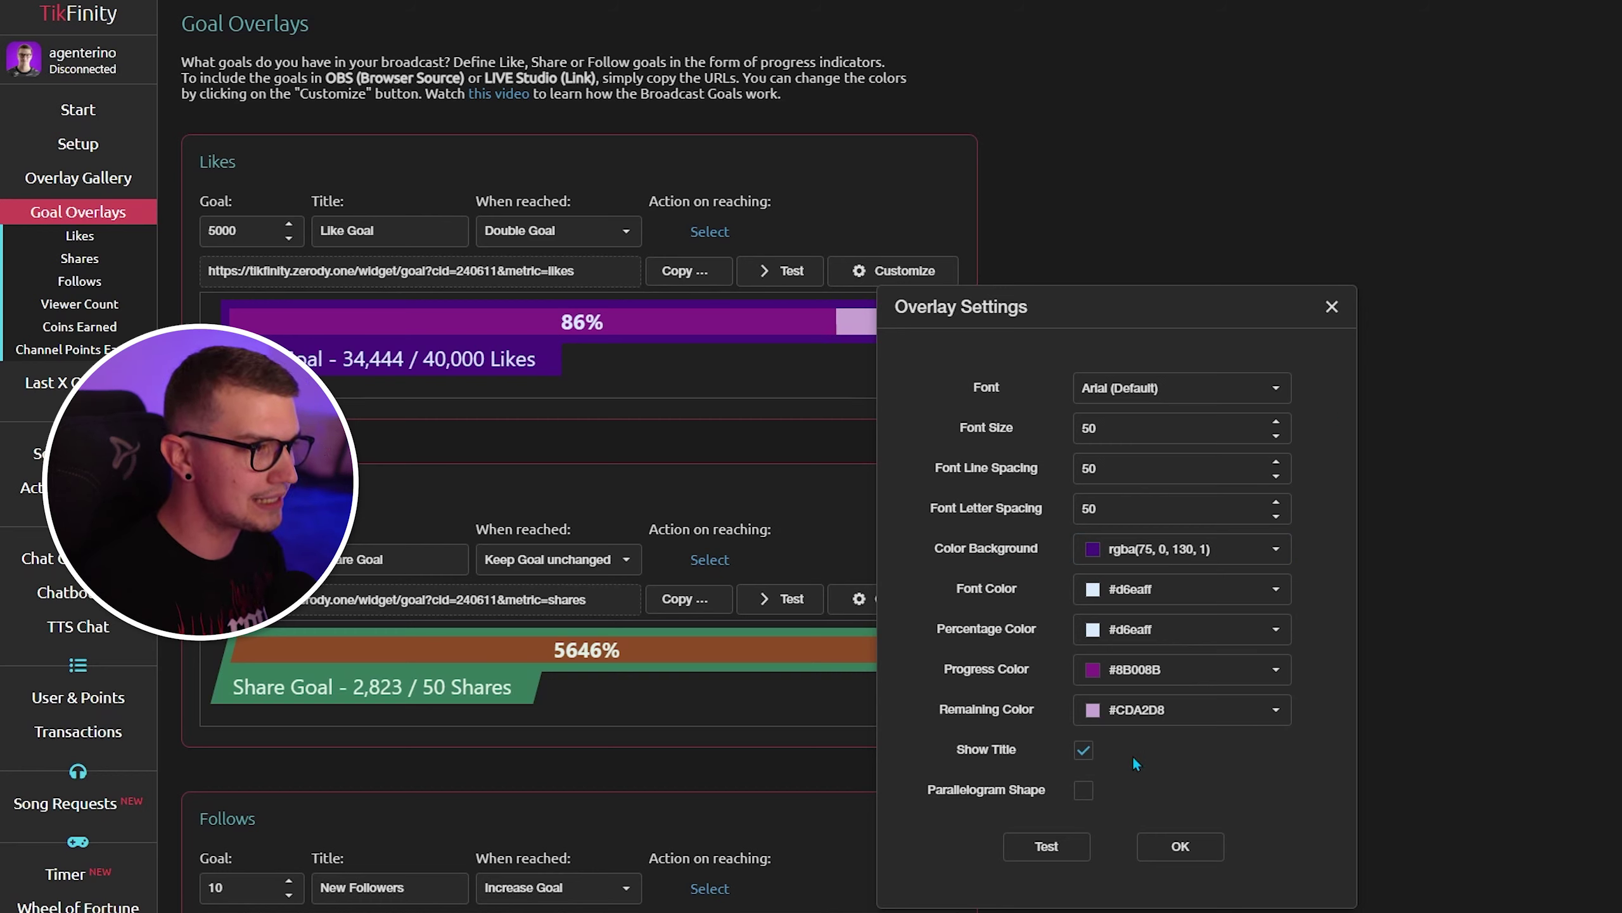
click(1332, 306)
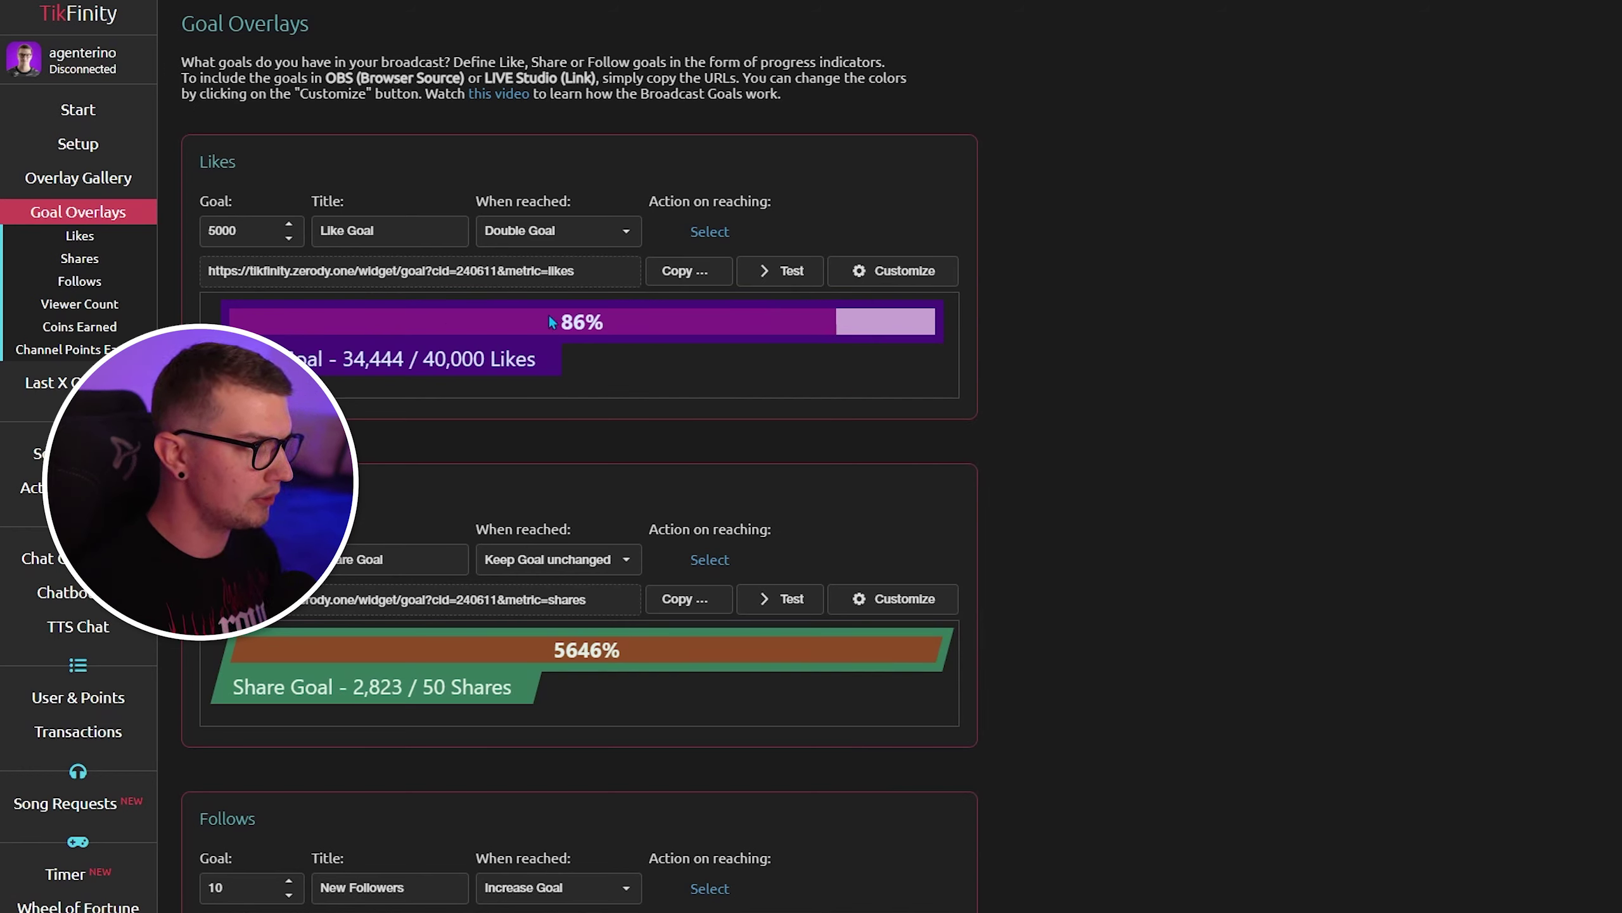
click(771, 272)
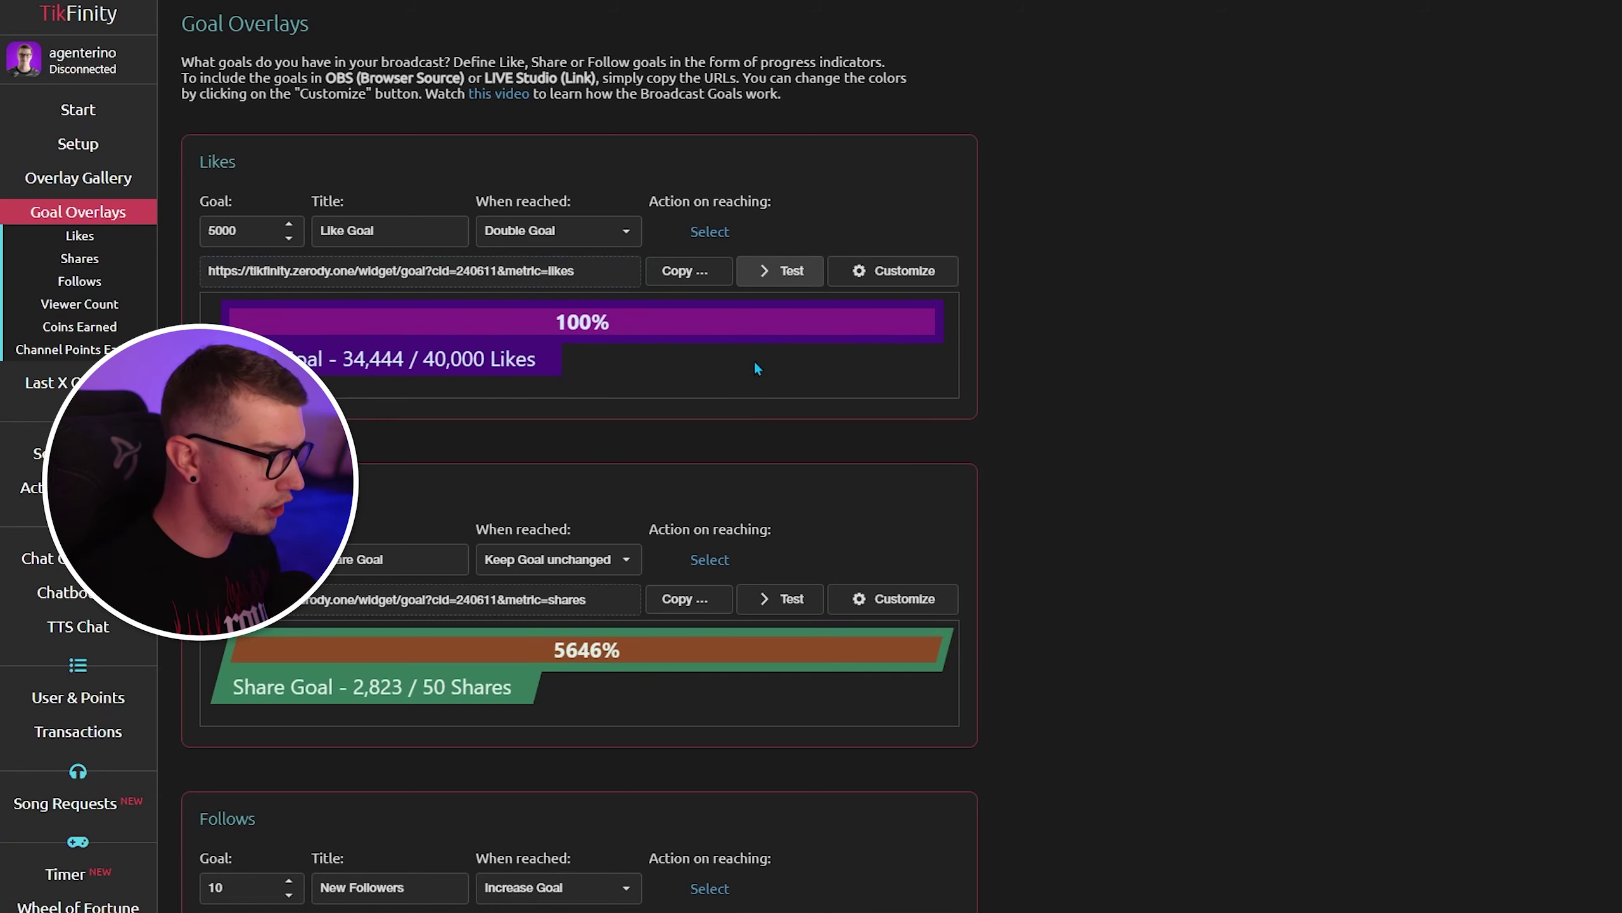
Copy the Likes overlay URL and, in OBS, add it to the vertical canvas as a new Browser source at 800 by 600.
click(681, 283)
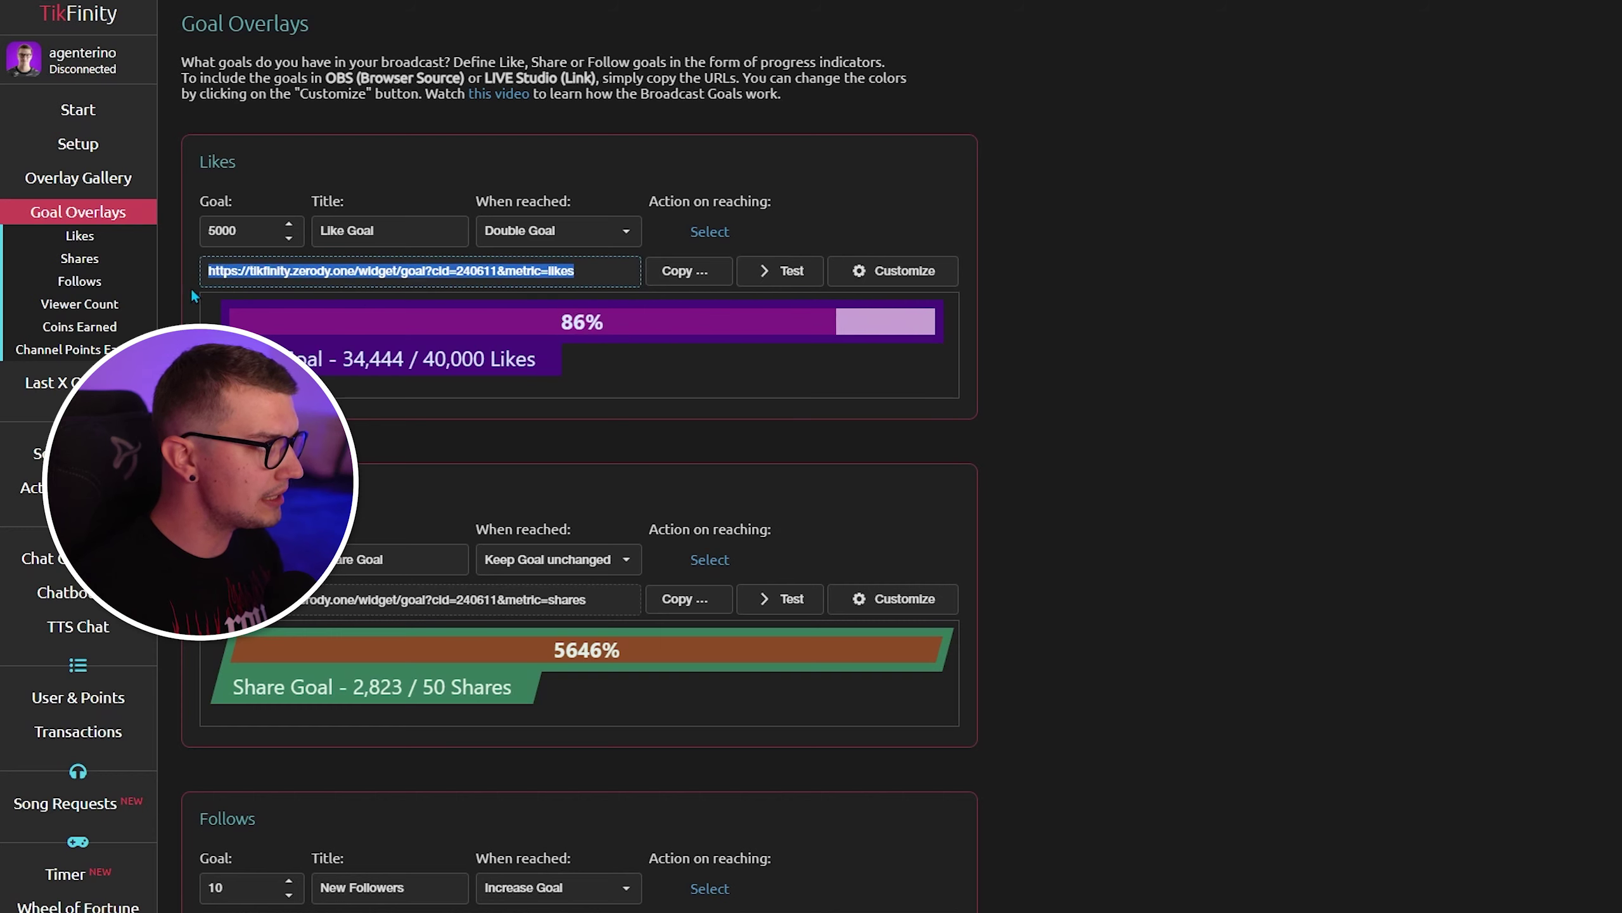
click(688, 272)
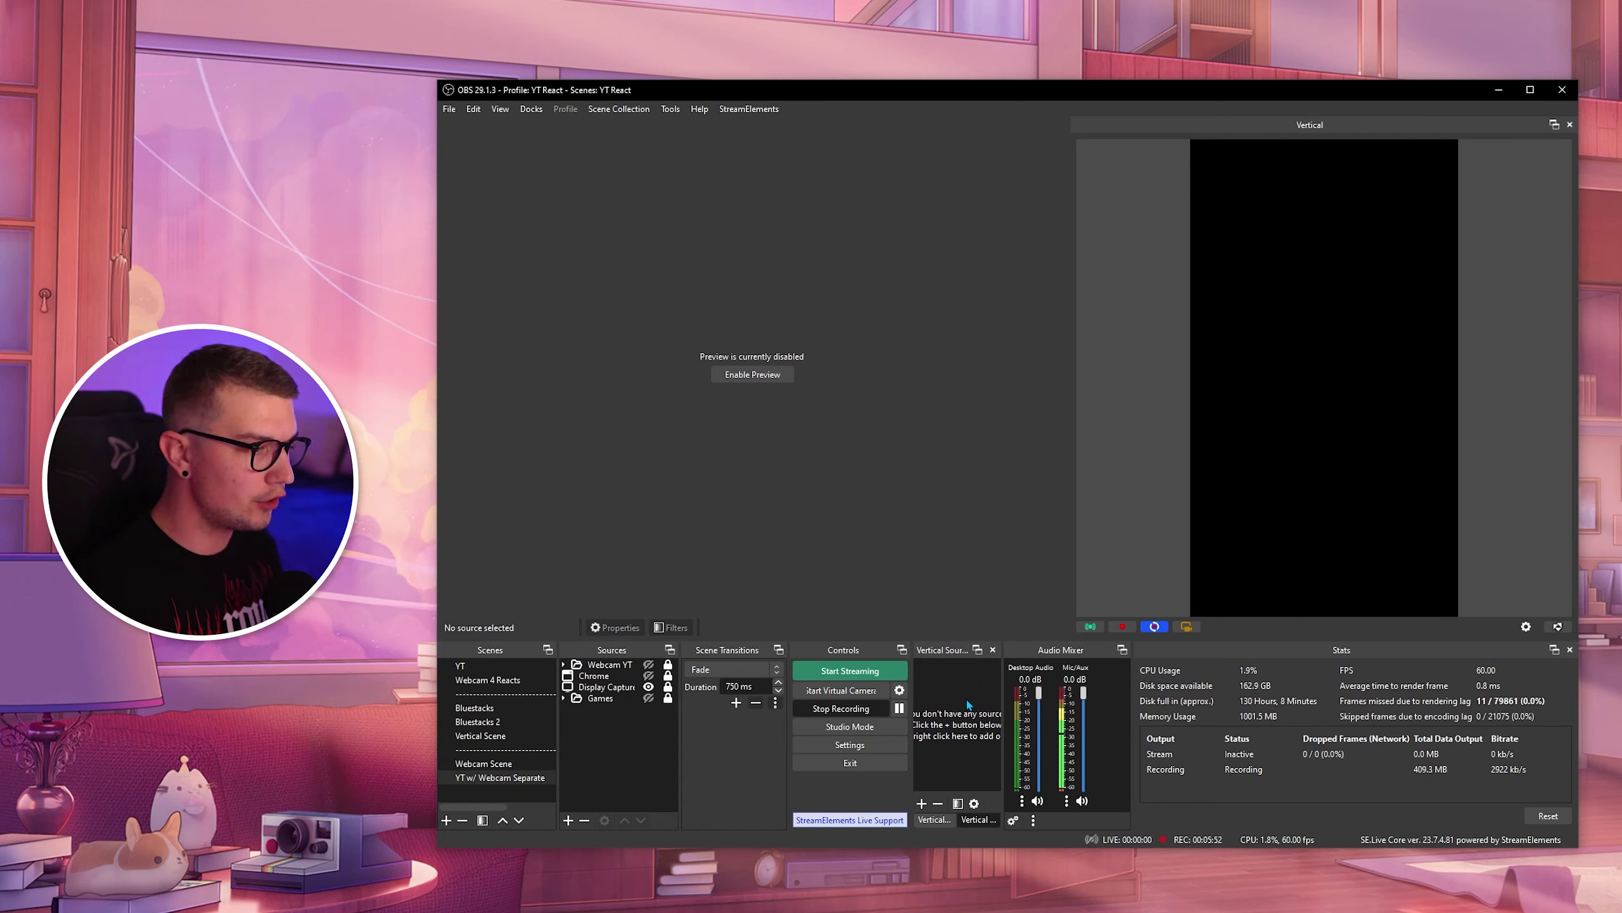
mouse_move(984, 710)
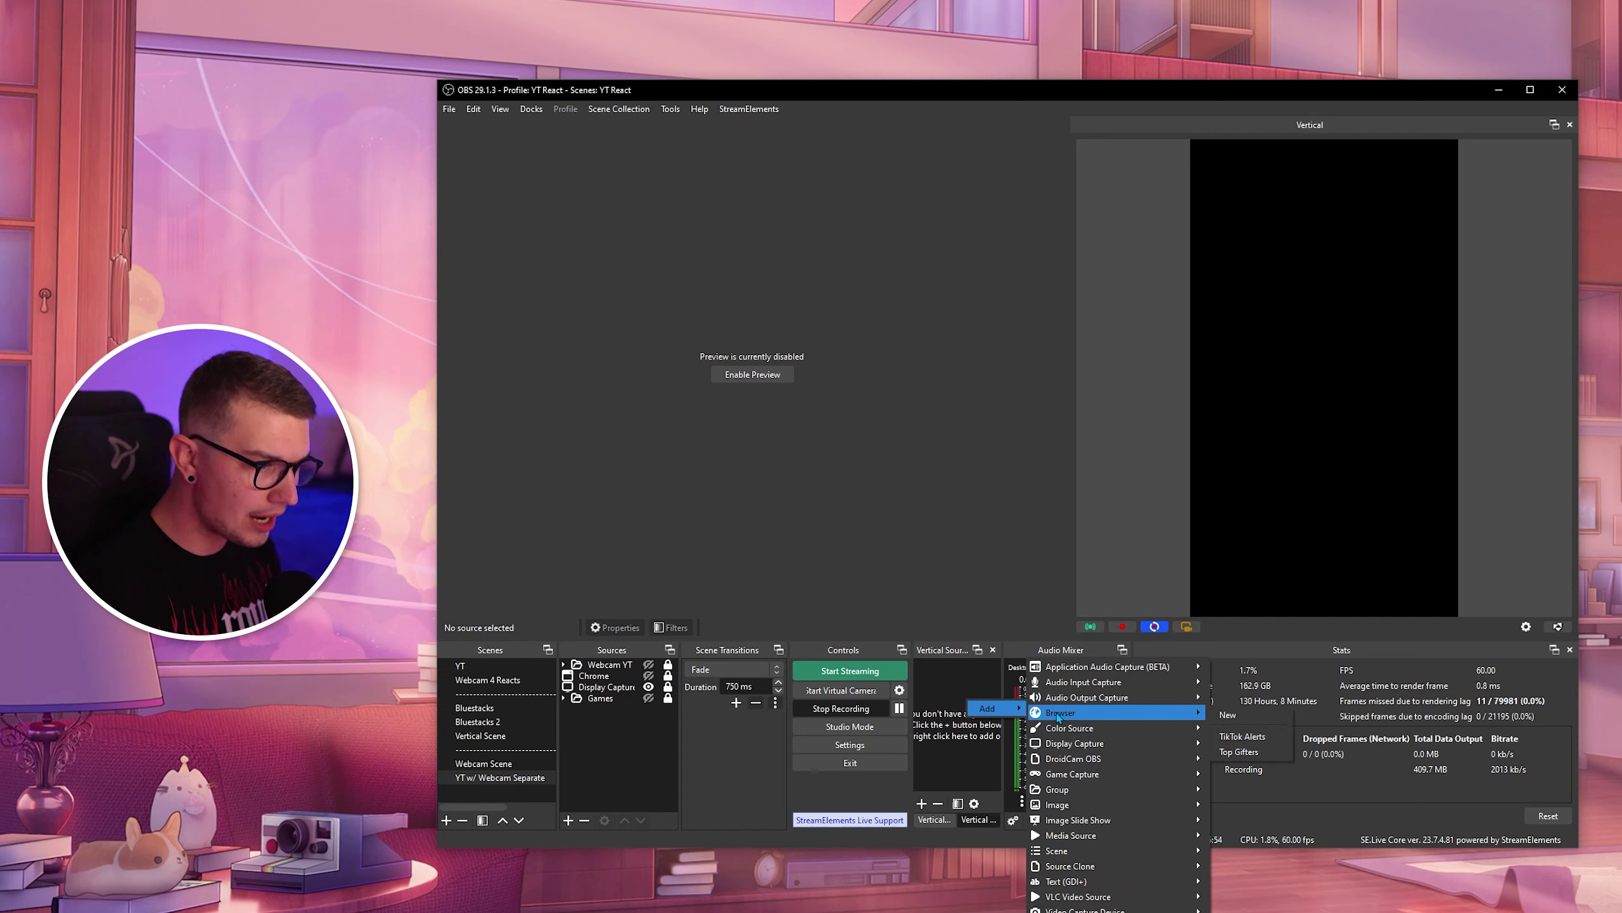
click(1226, 714)
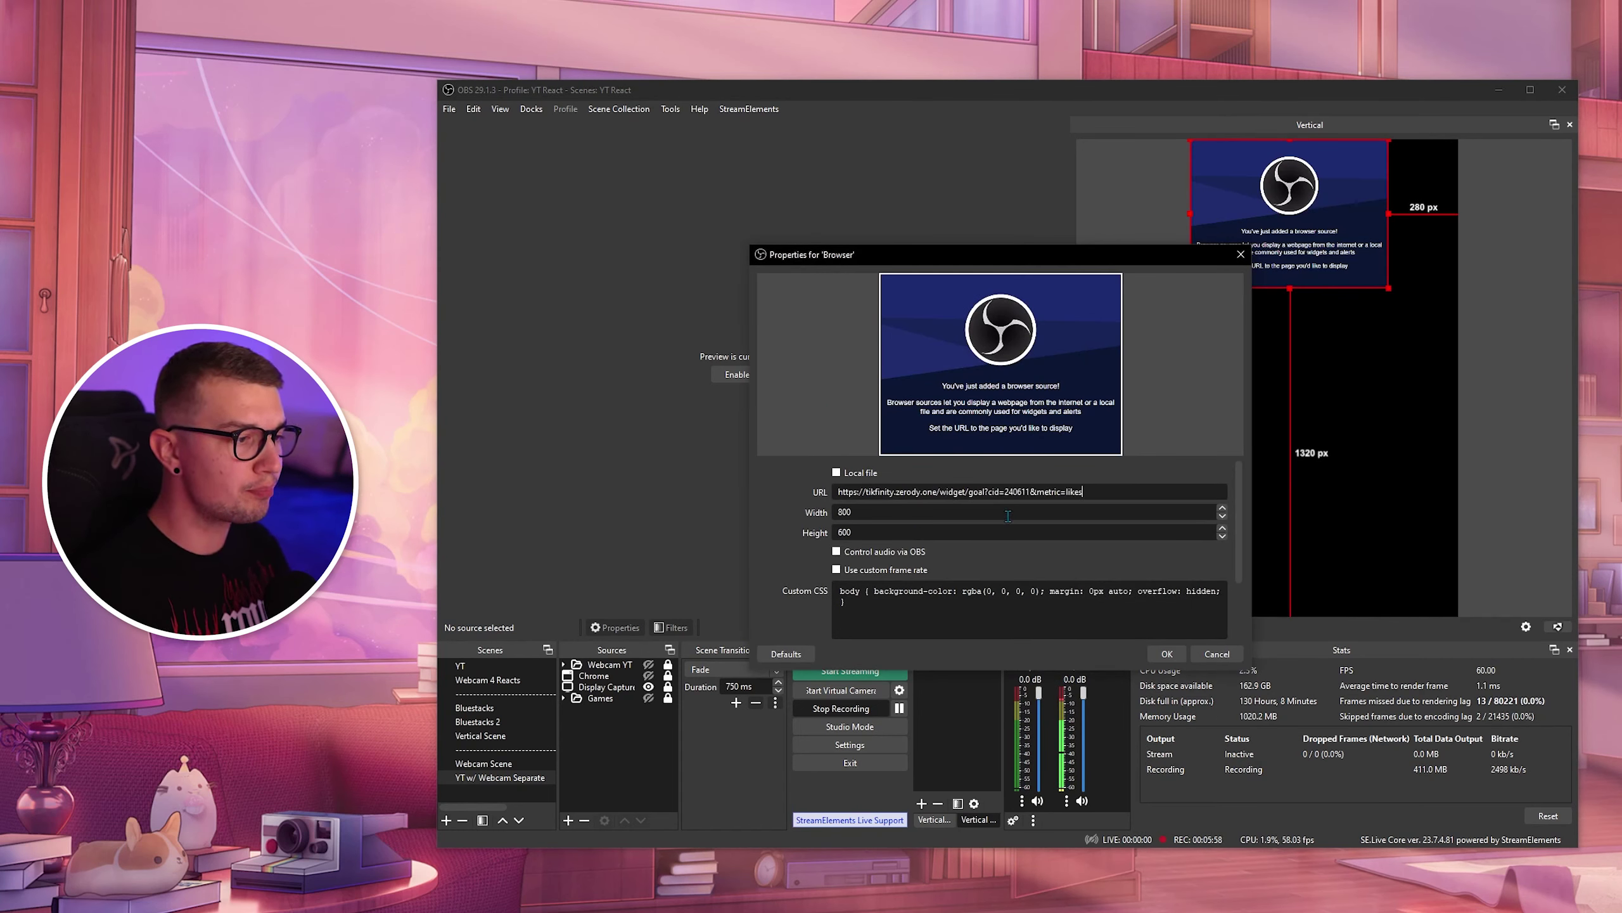
click(1167, 654)
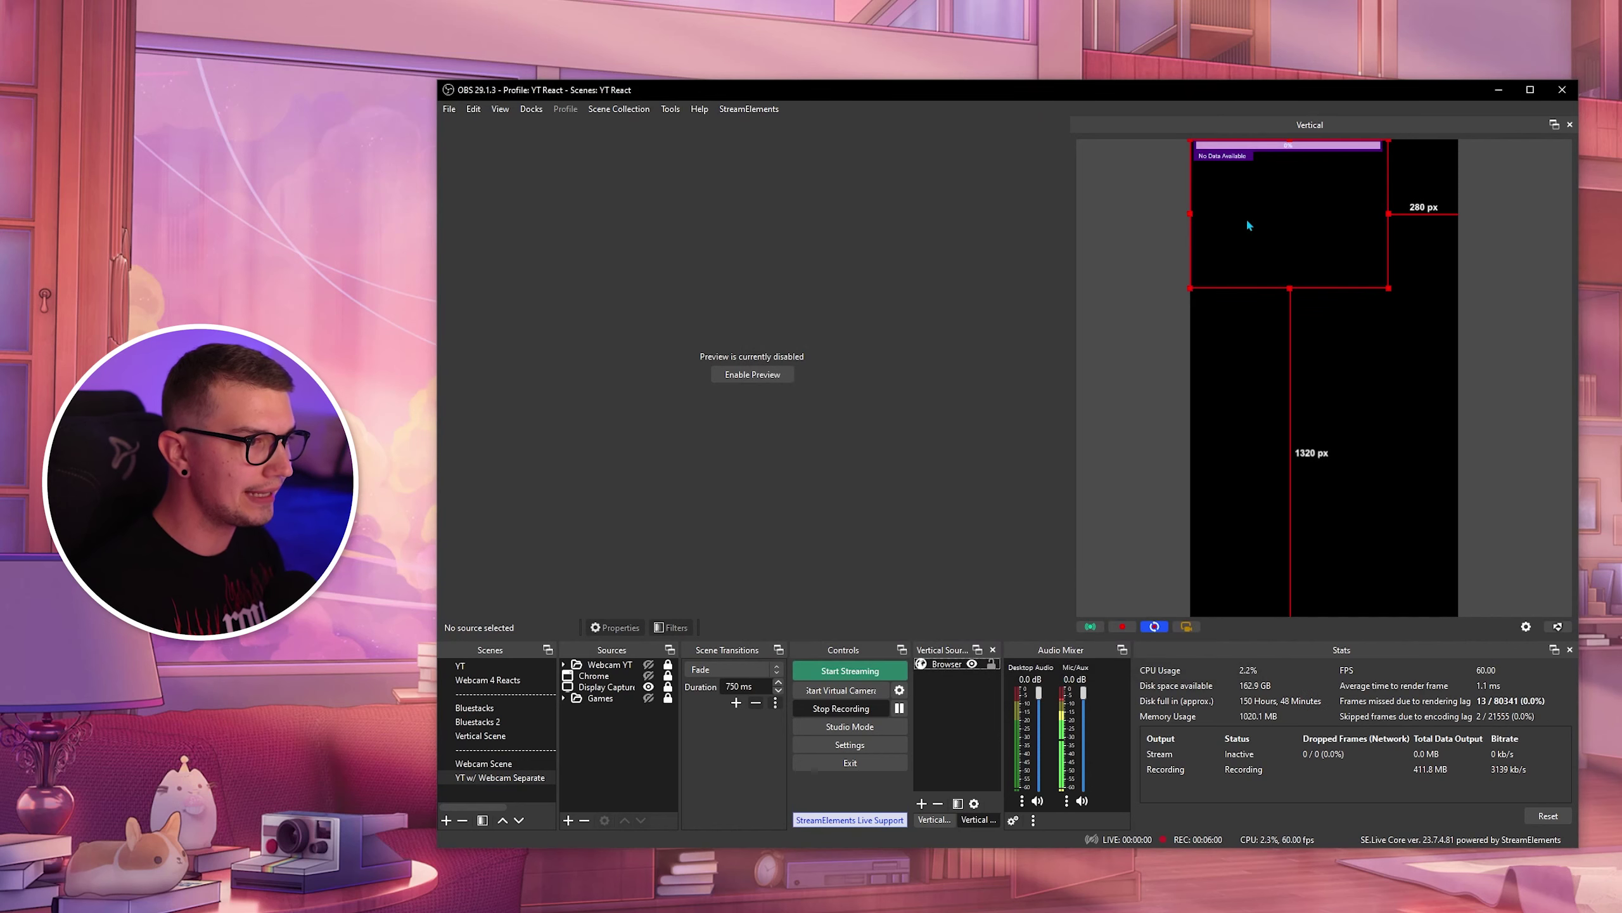
Position the like goal overlay on the vertical canvas about 783 px below the top edge and 140 px from the left edge.
drag(1270, 187, 1304, 306)
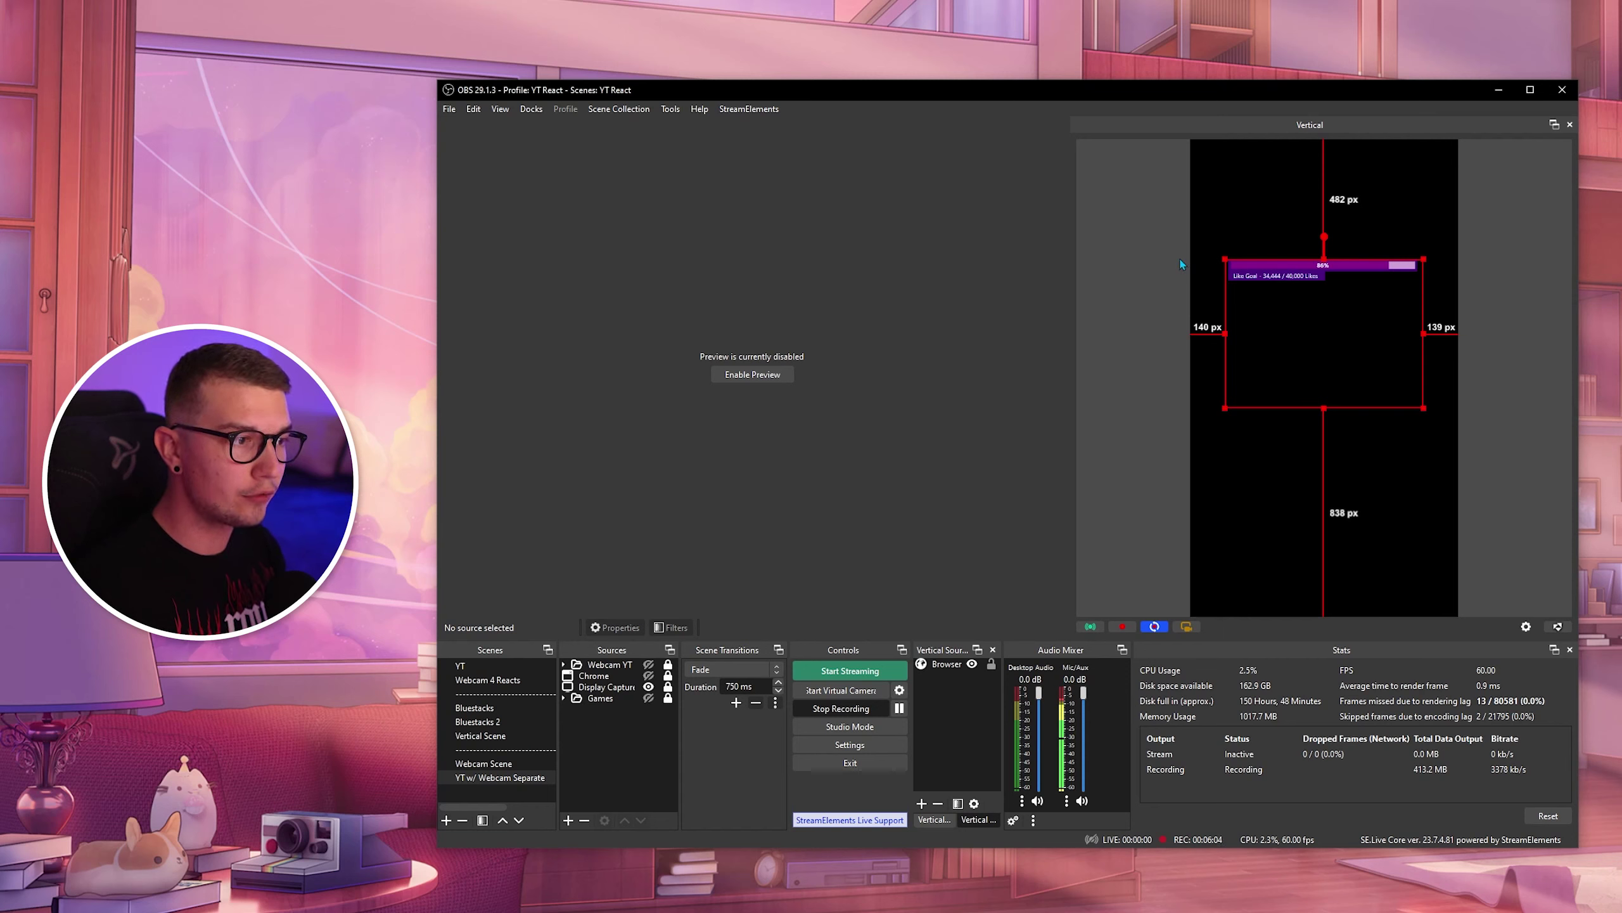
mouse_move(1342, 358)
mouse_down()
mouse_move(1336, 253)
mouse_move(1286, 261)
mouse_move(1358, 414)
mouse_move(1350, 384)
mouse_up()
click(1202, 429)
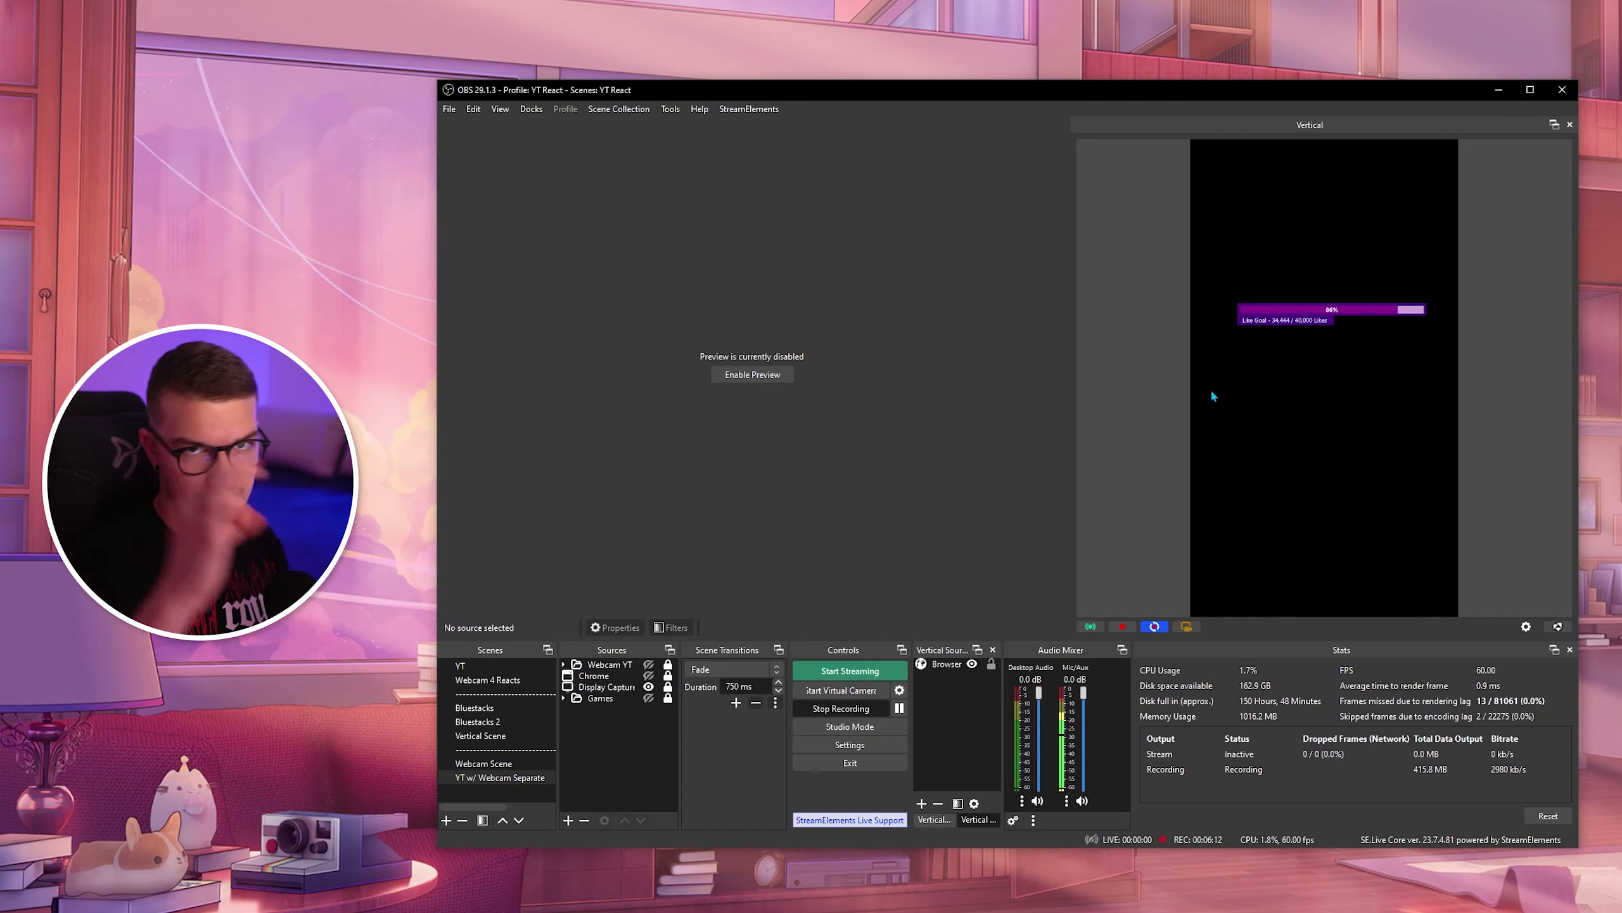
mouse_move(1279, 303)
mouse_down()
mouse_move(1287, 346)
mouse_move(1266, 331)
mouse_up()
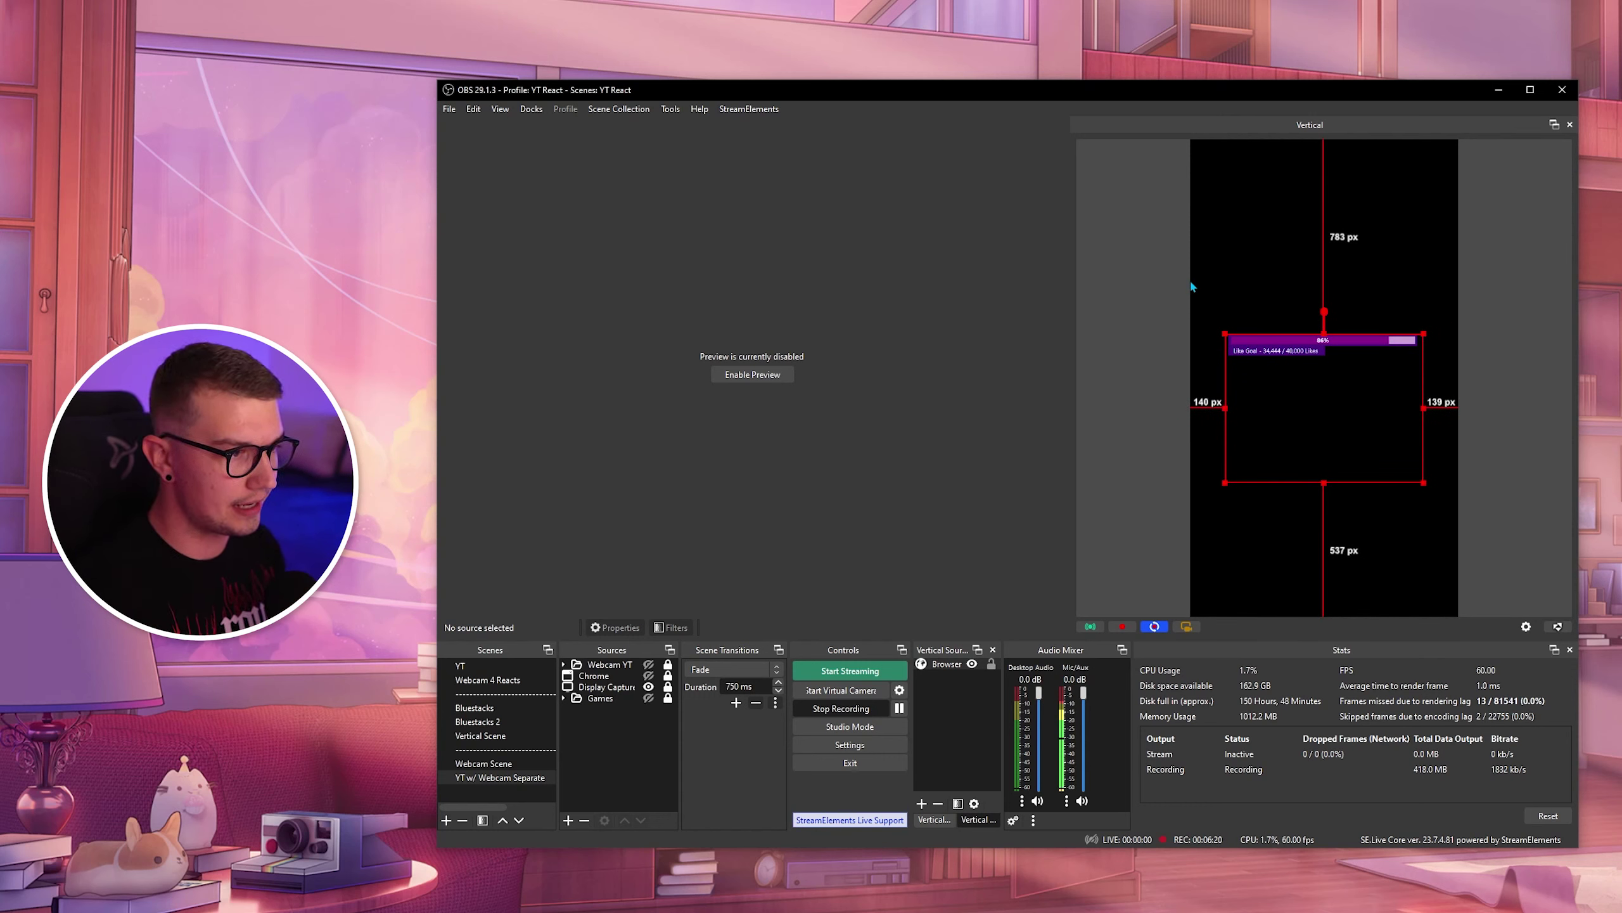
click(1187, 297)
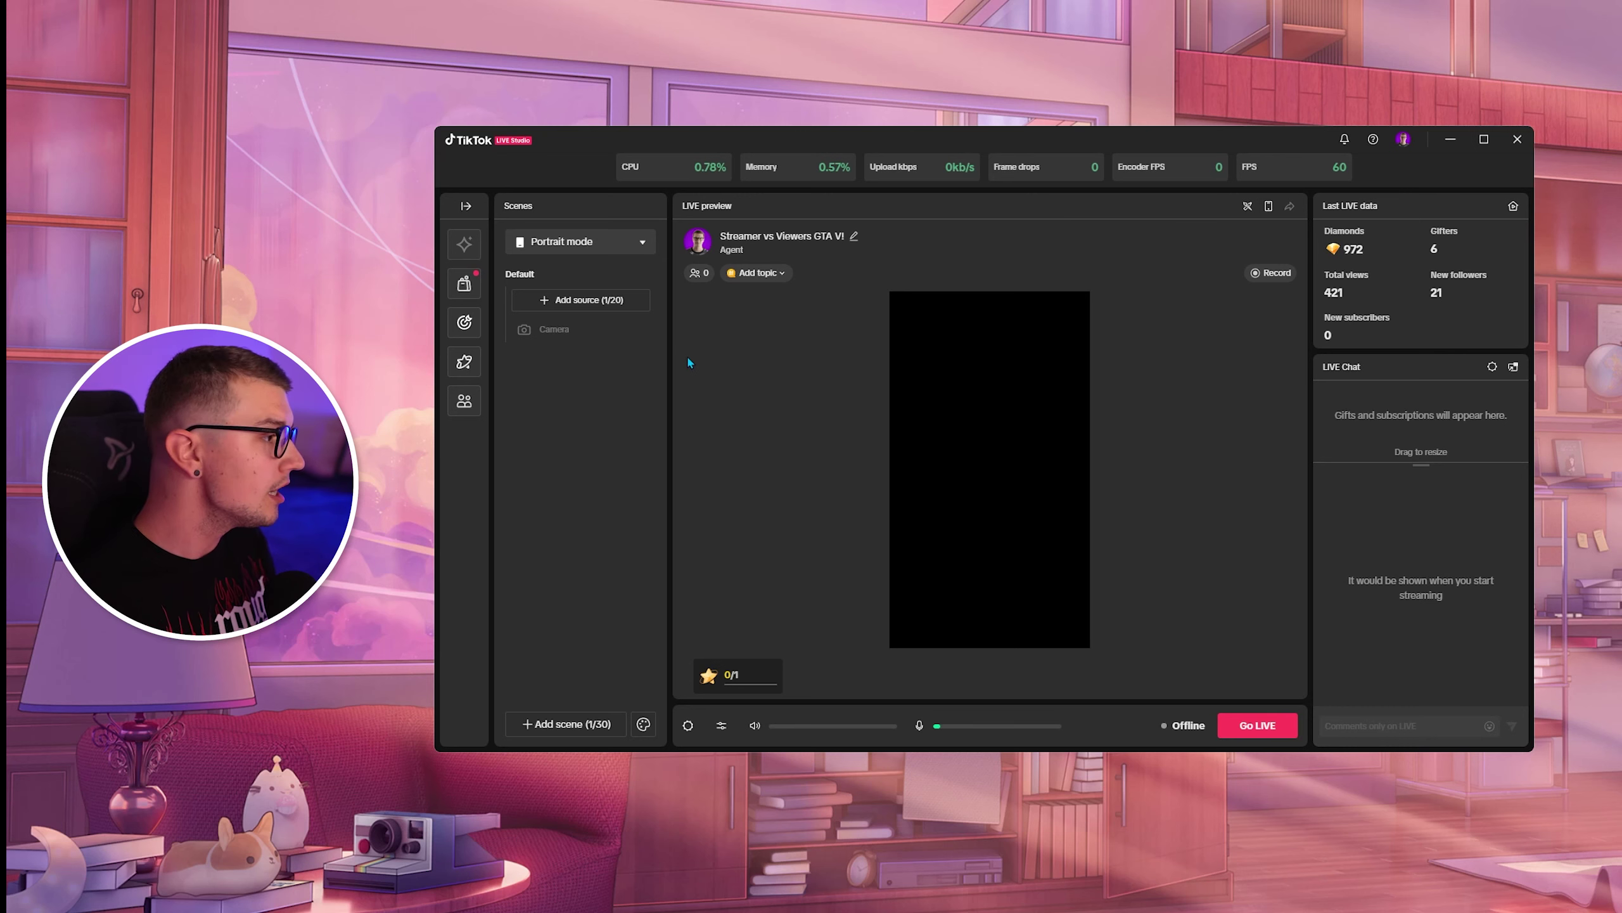
In TikTok LIVE Studio, add a Link source with the copied Likes overlay URL and place it about 228 px below the portrait canvas's top edge.
click(576, 303)
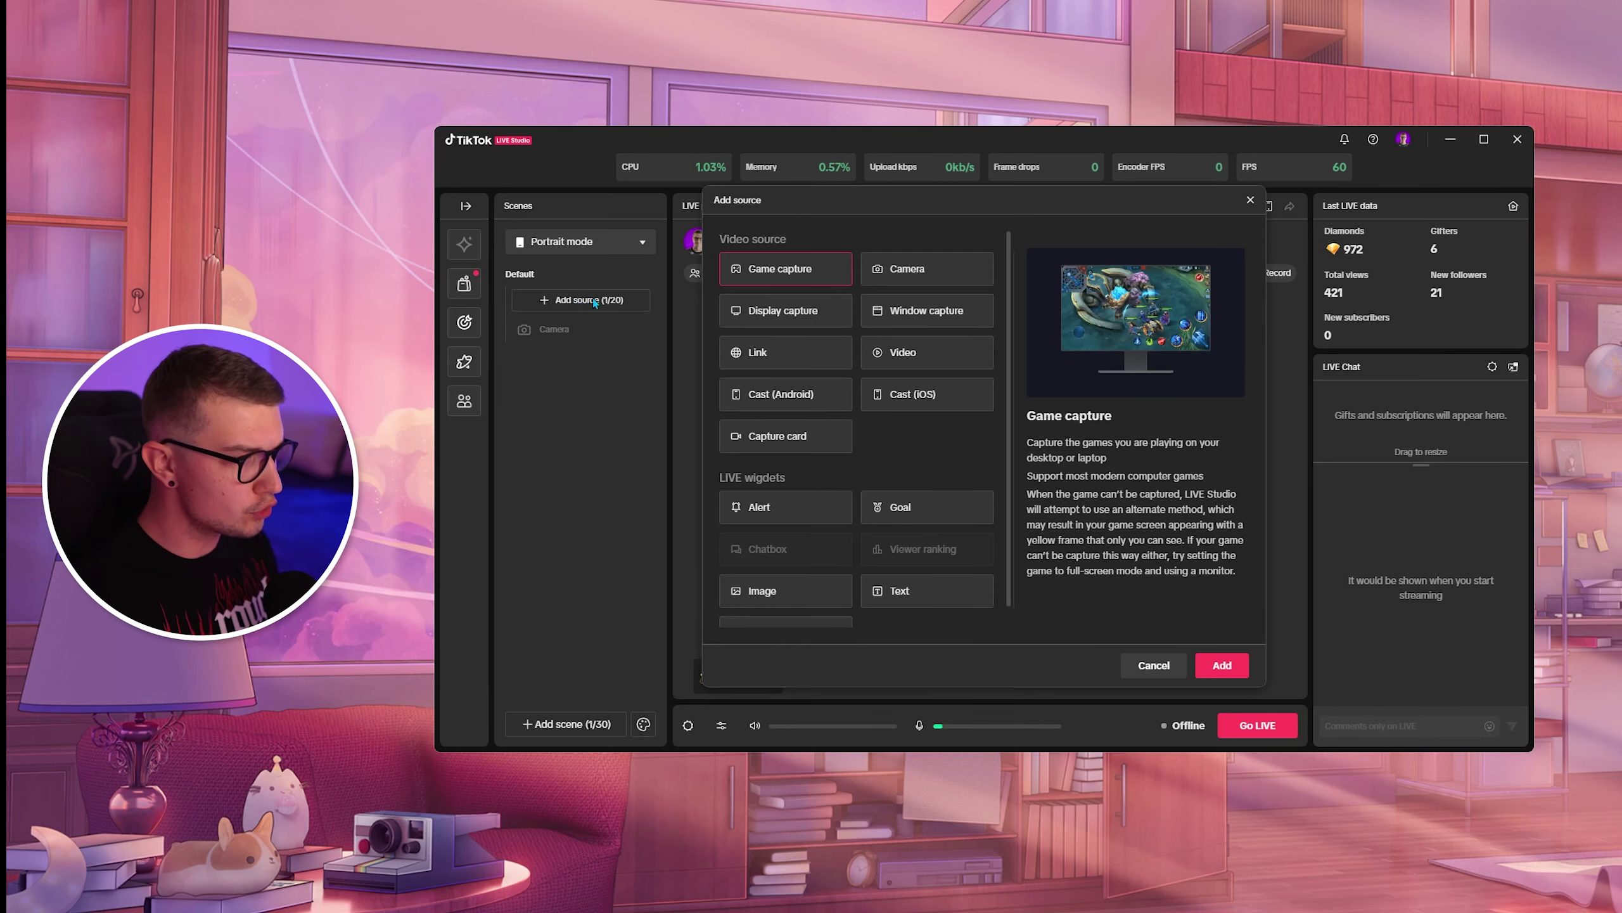
click(746, 349)
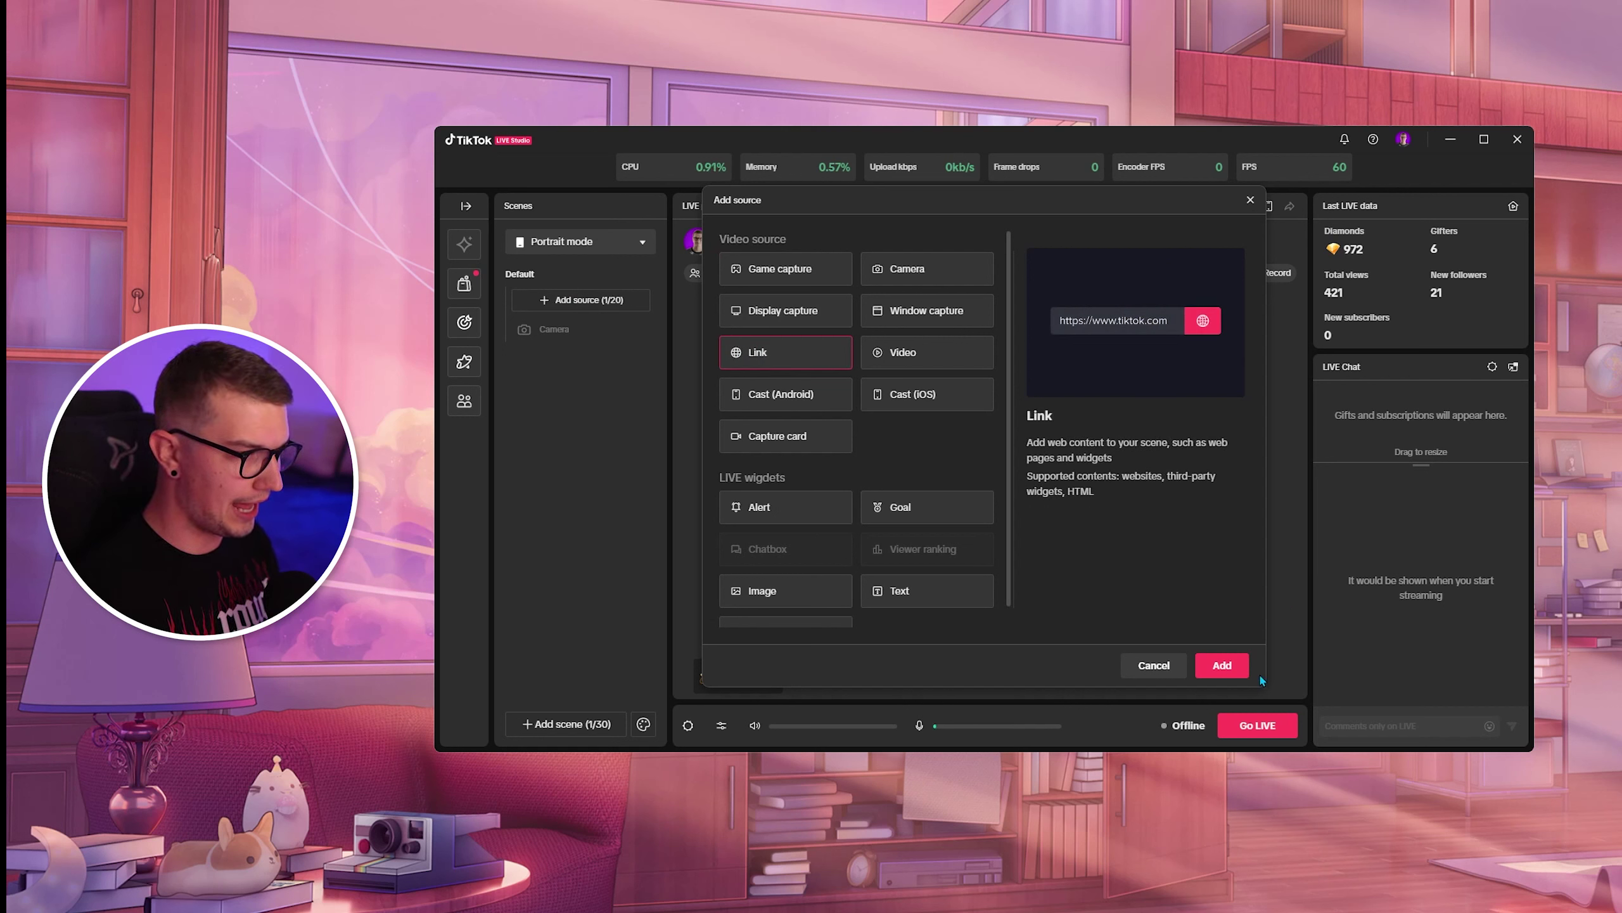
click(1221, 665)
key(ctrl+v)
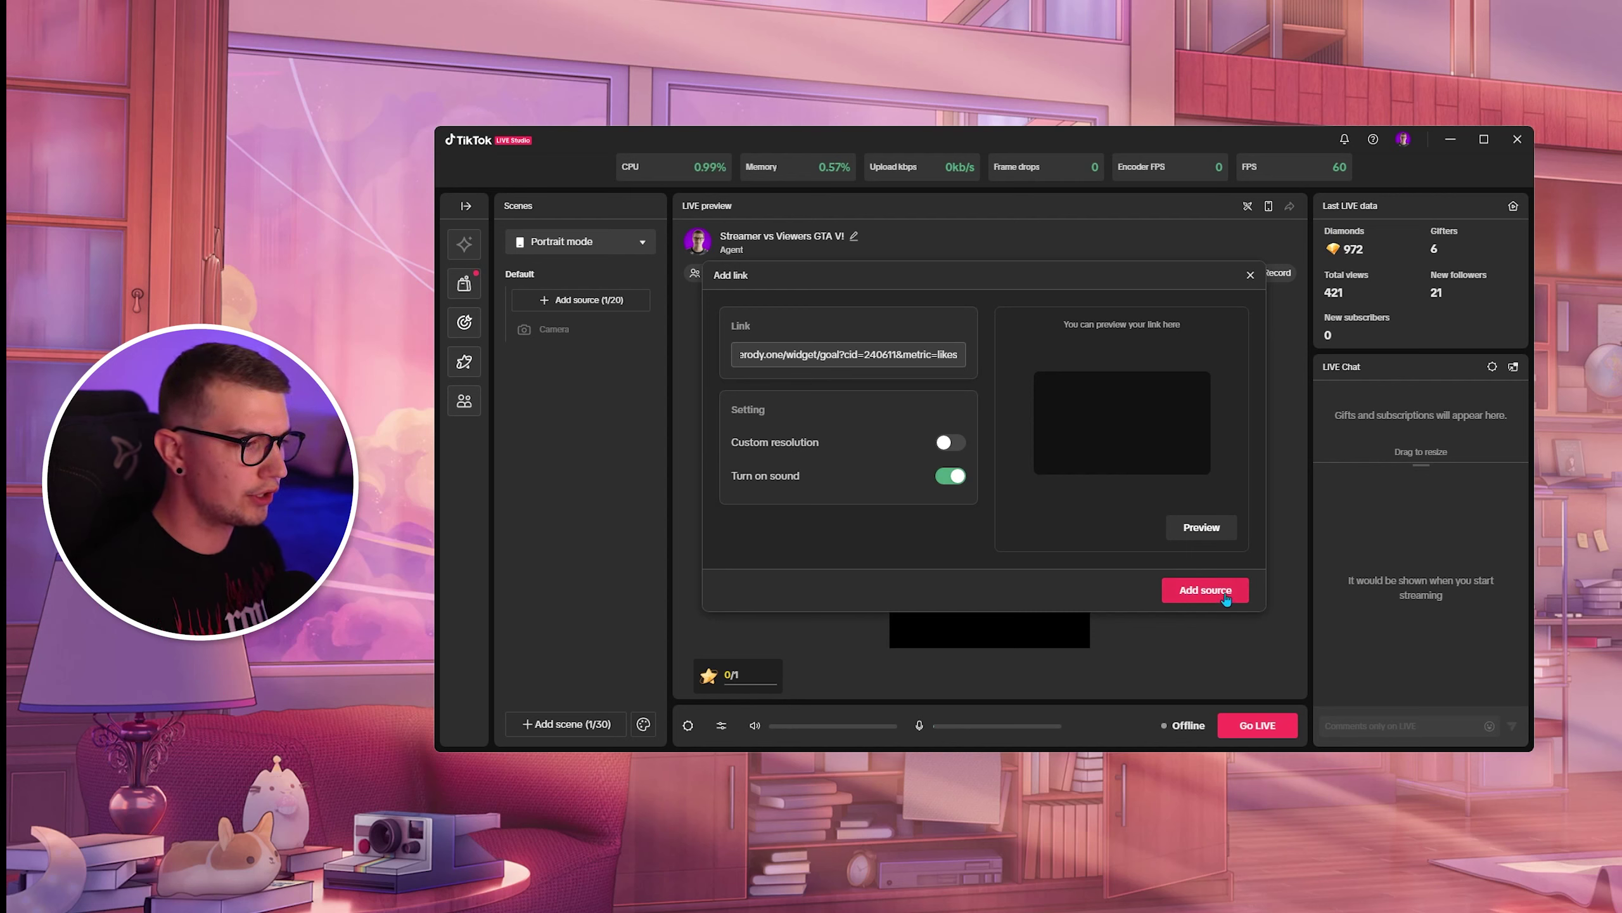
drag(984, 532, 1078, 544)
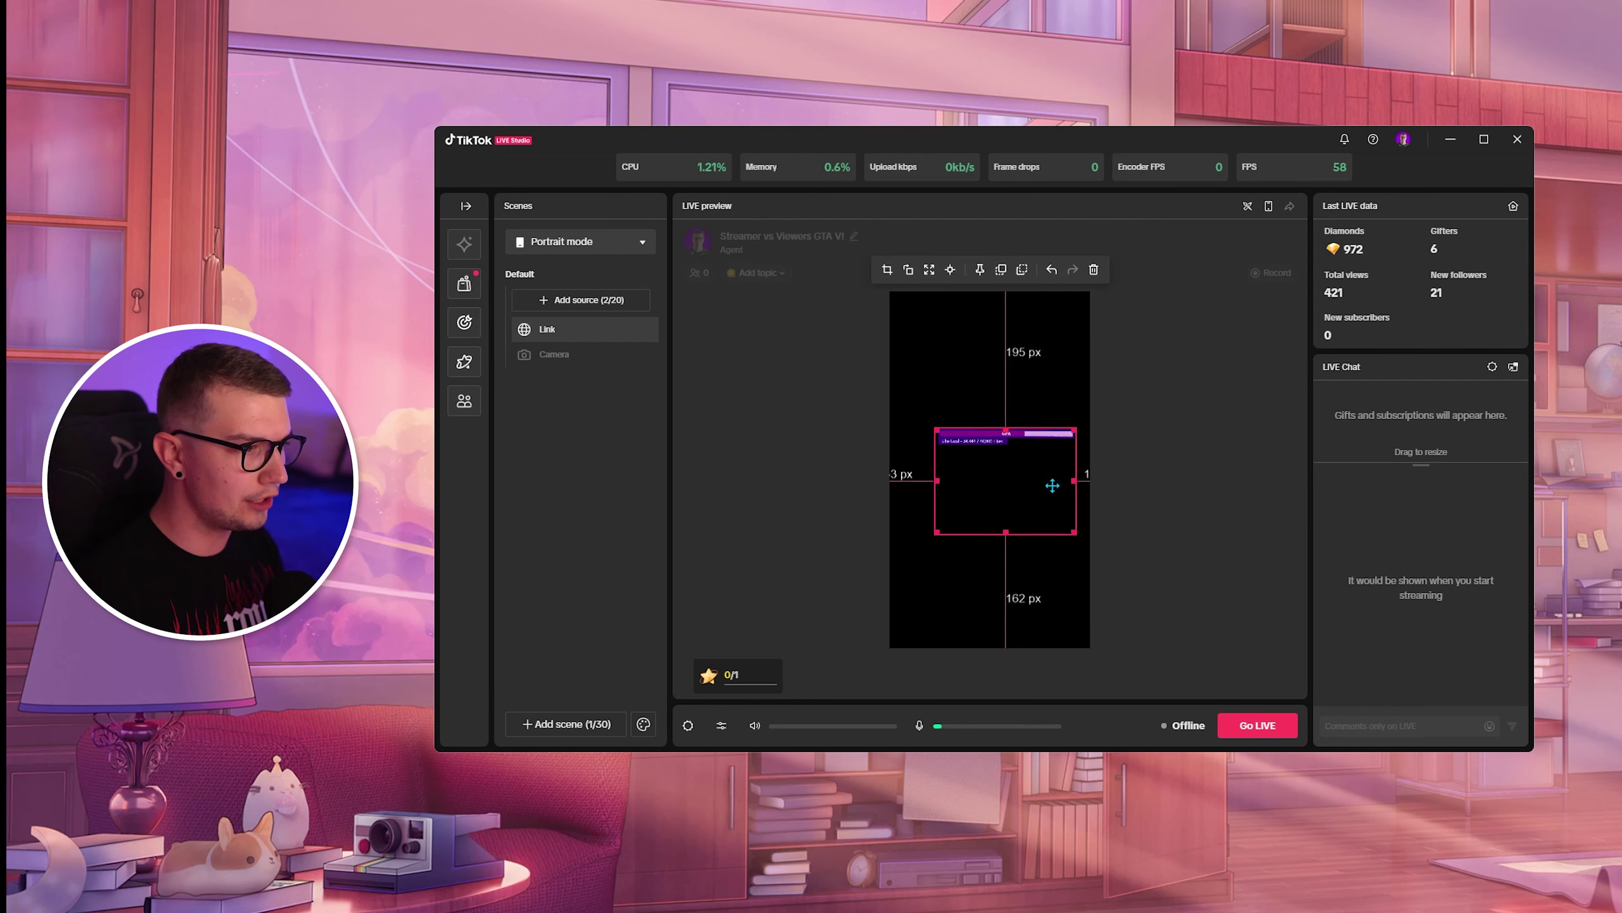
drag(1052, 486, 1001, 523)
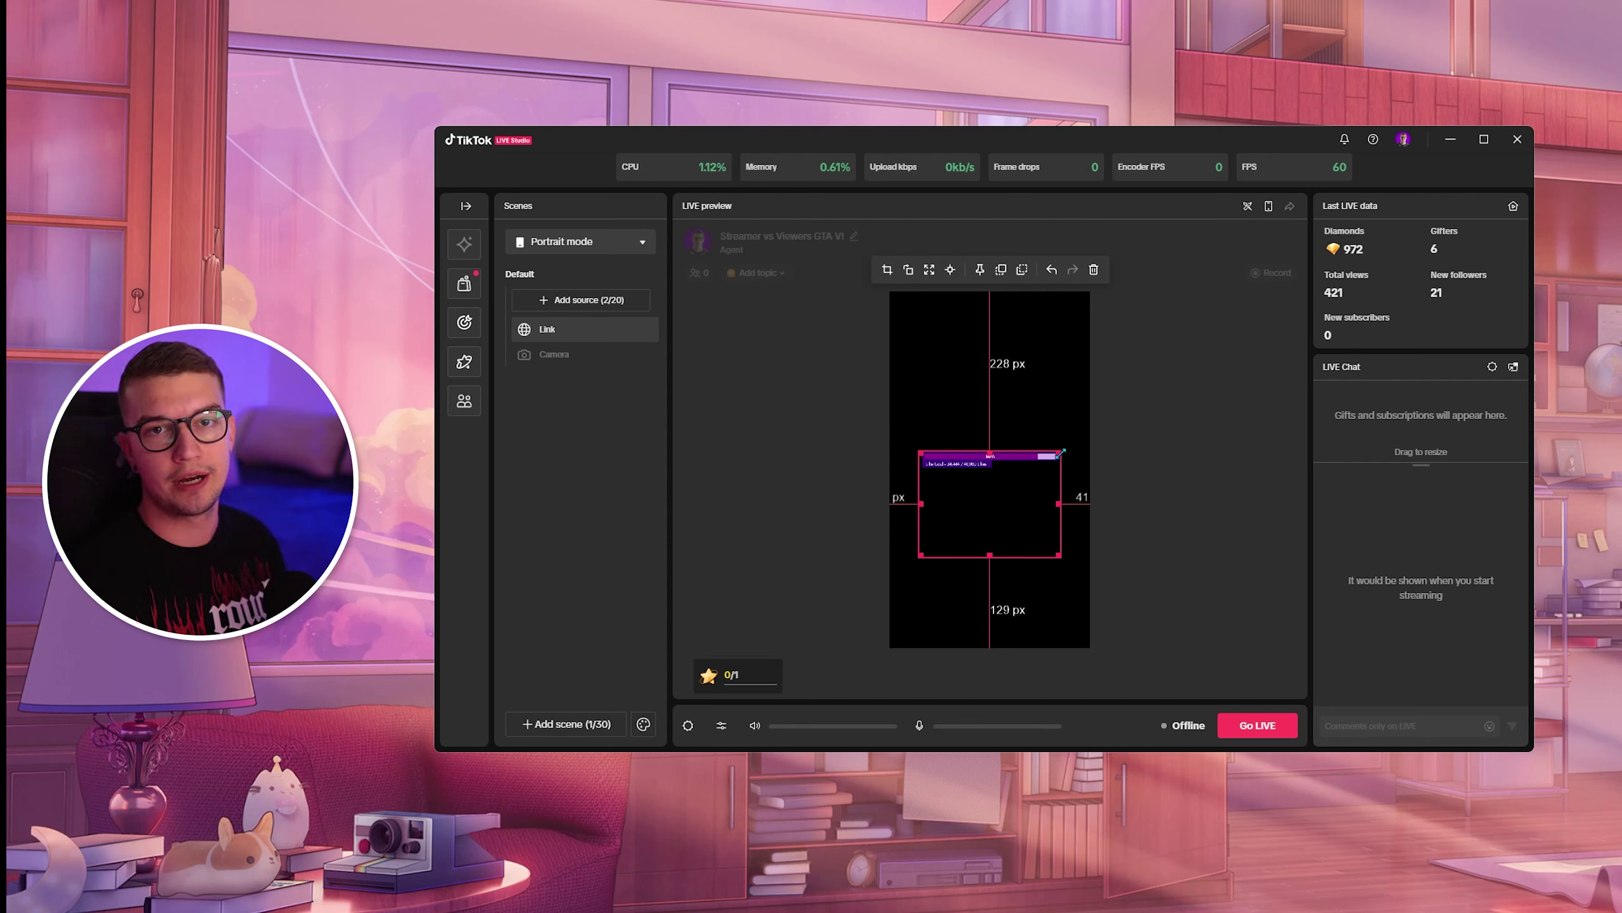